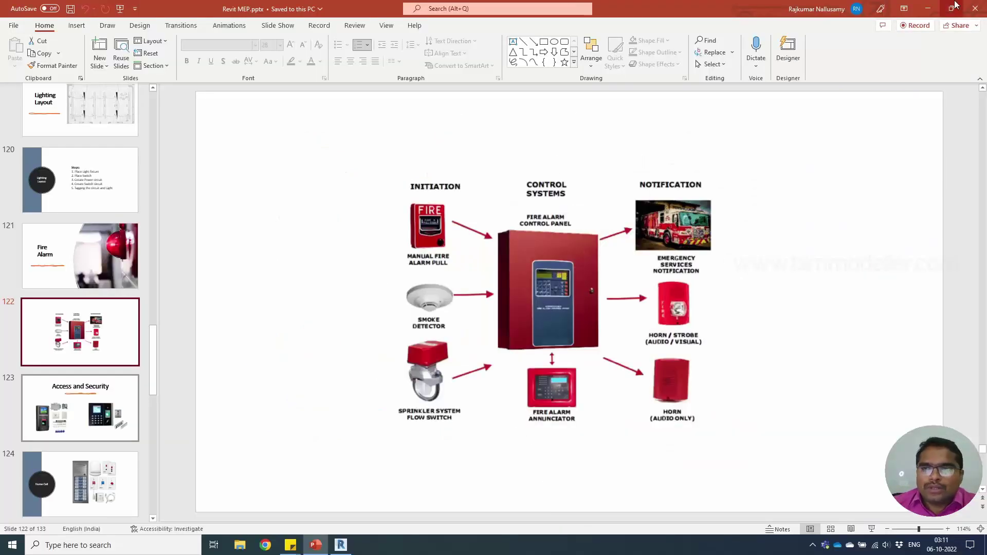
Step: Duplicate the 0 - Lighting plan with detailing, dismissing the save reminder
left_click(928, 8)
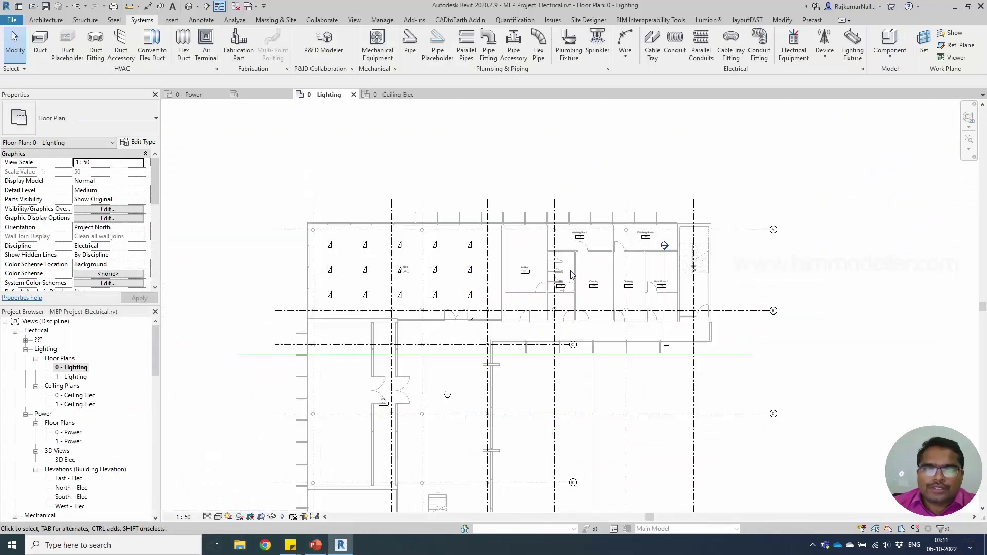
scroll(571, 276, "down", 2)
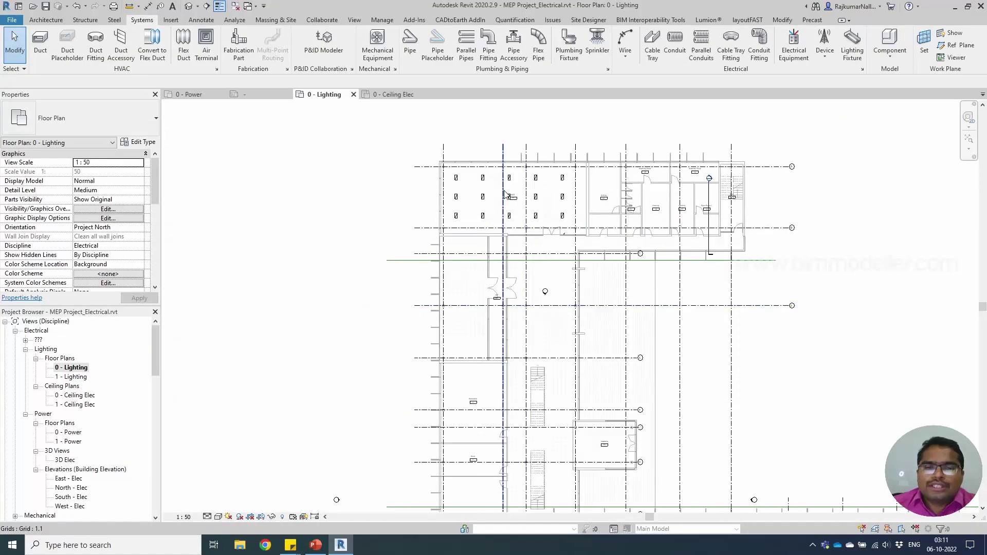
scroll(568, 331, "up", 1)
scroll(610, 344, "up", 1)
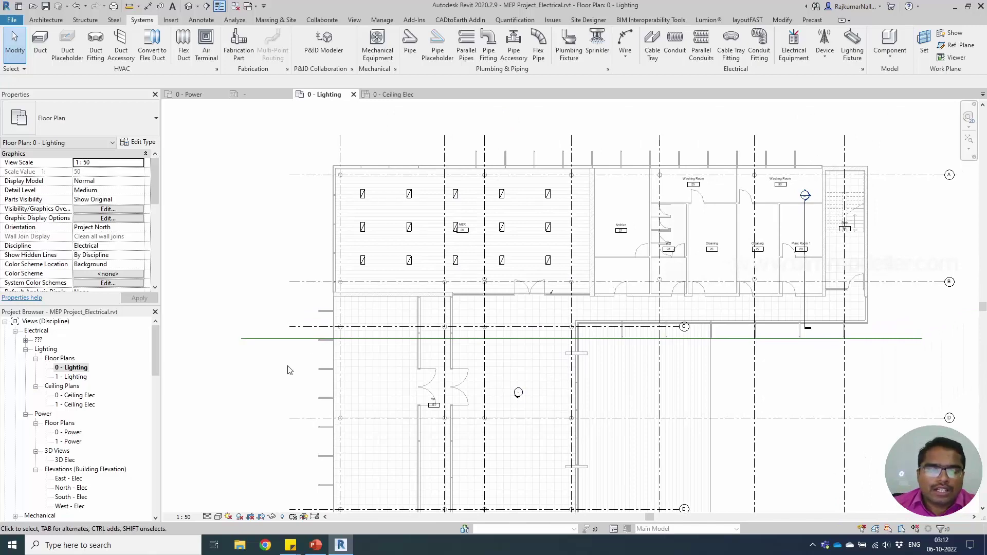
scroll(288, 371, "up", 1)
left_click(72, 368)
right_click(84, 371)
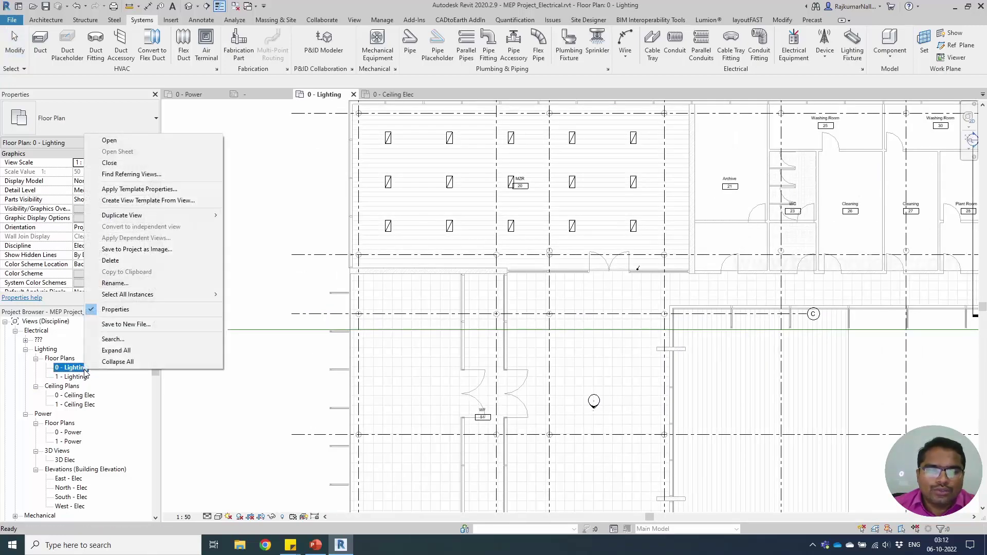
mouse_move(181, 220)
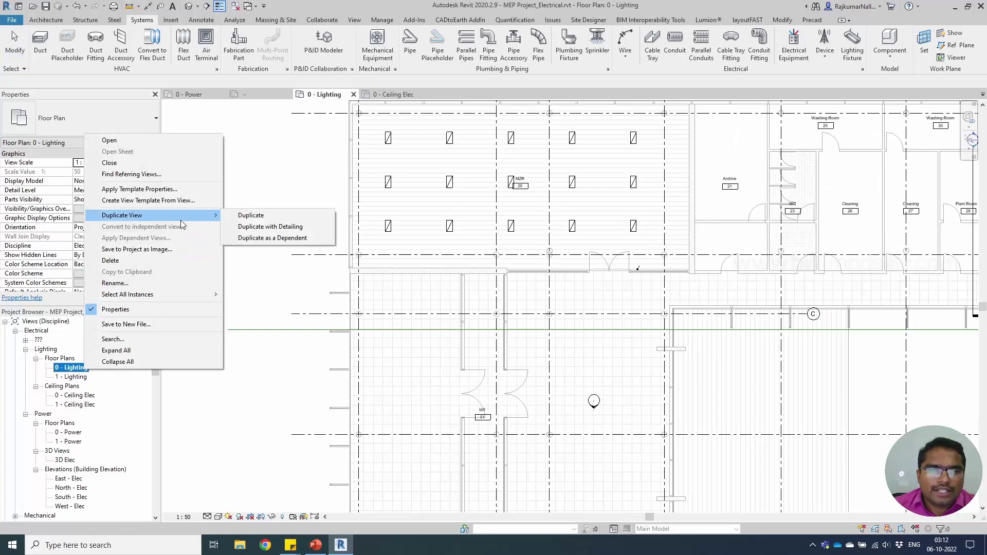
left_click(243, 229)
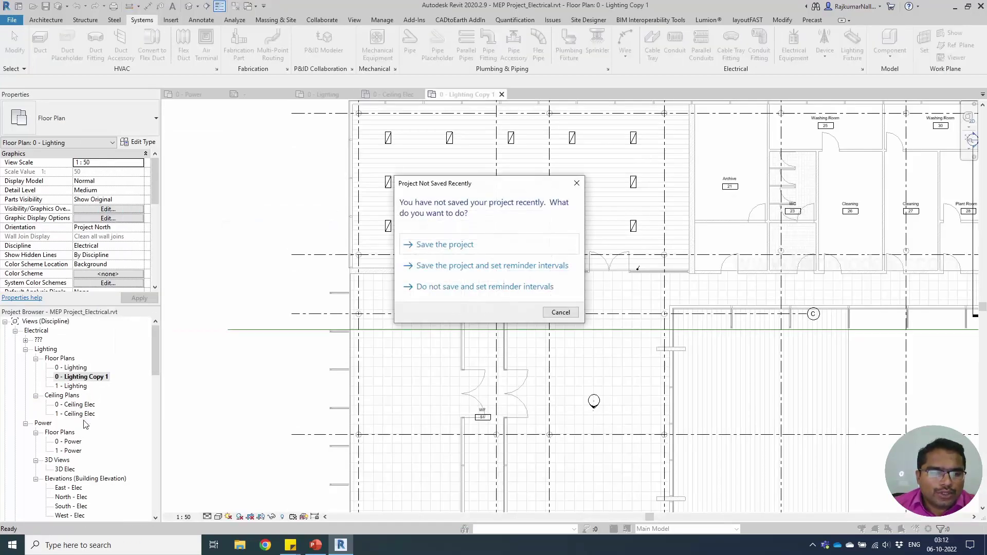
key("Escape")
Step: Rename the copied view to '0 - Fire'
right_click(95, 379)
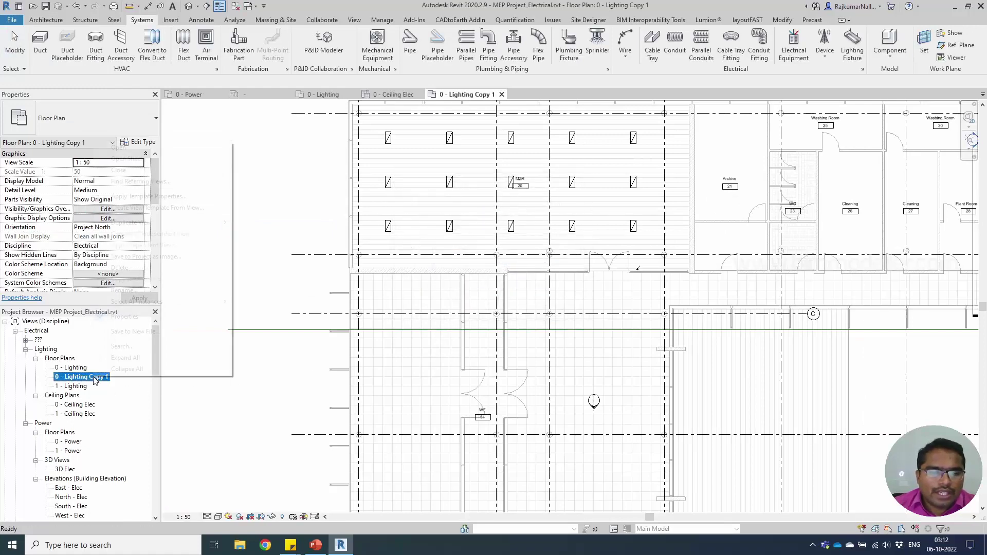
left_click(124, 290)
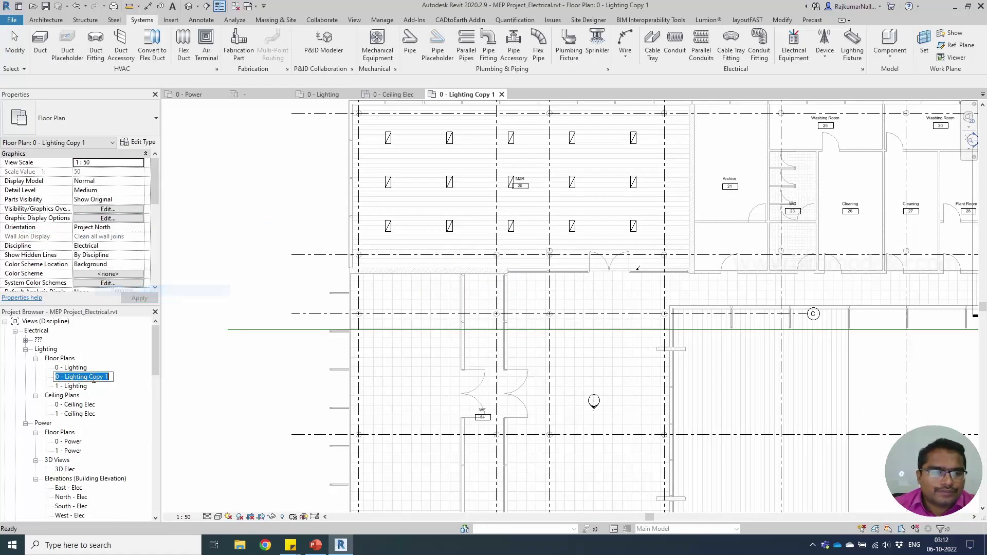
left_click_drag(64, 378, 142, 380)
type("Fire")
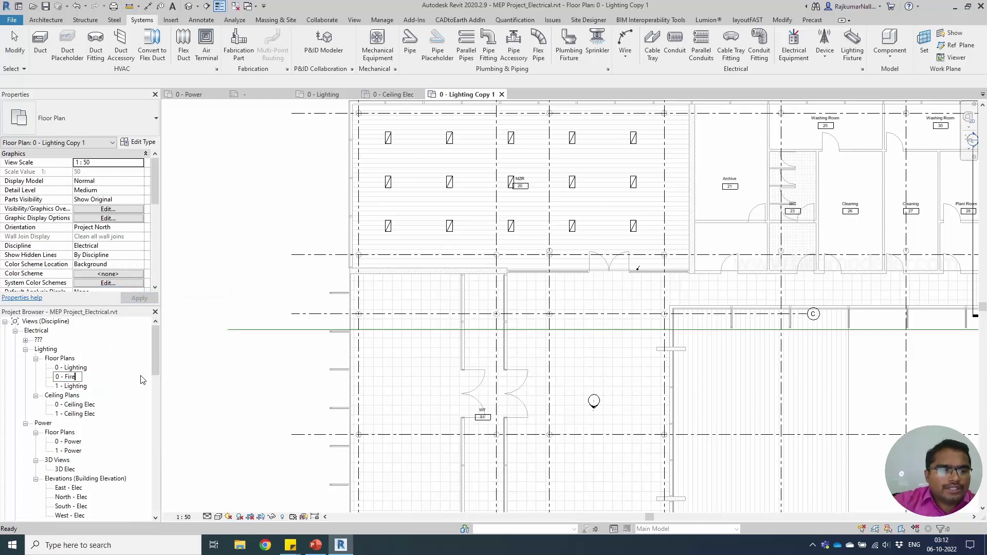
key("Return")
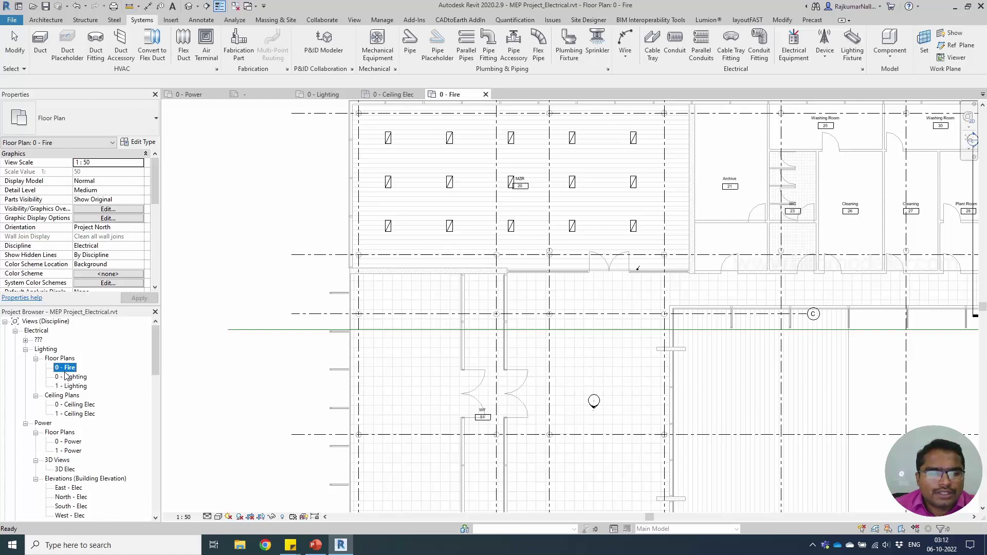
Step: Set the 0 - Fire view's Sub-Discipline property to Fire Alarm
scroll(92, 263, "down", 4)
scroll(92, 262, "up", 1)
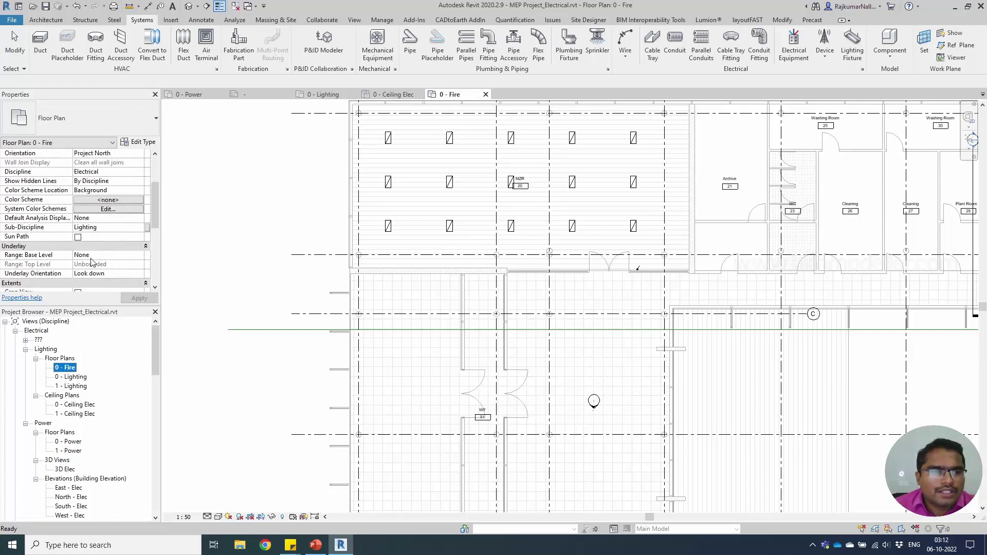
left_click(136, 229)
type("F")
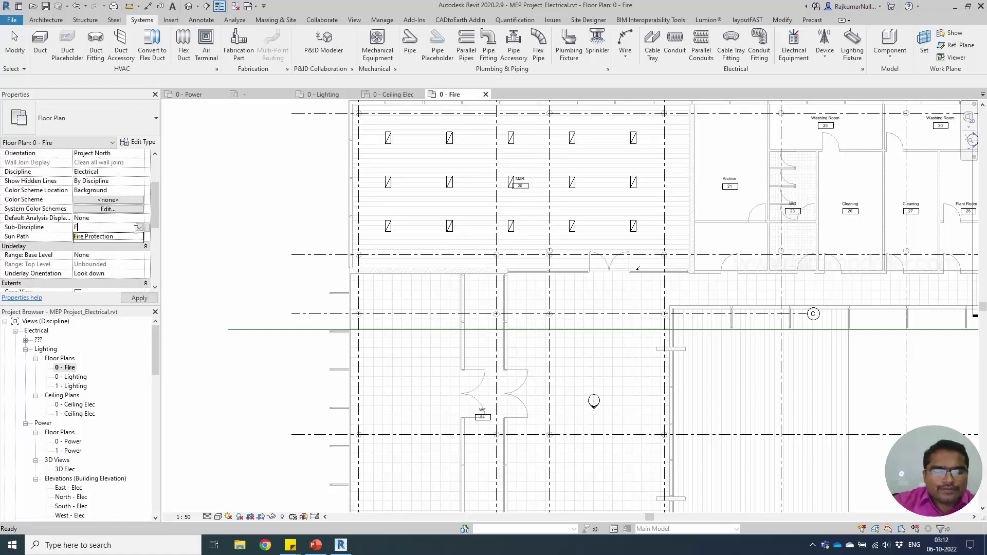
type("ire Alarm")
key("Return")
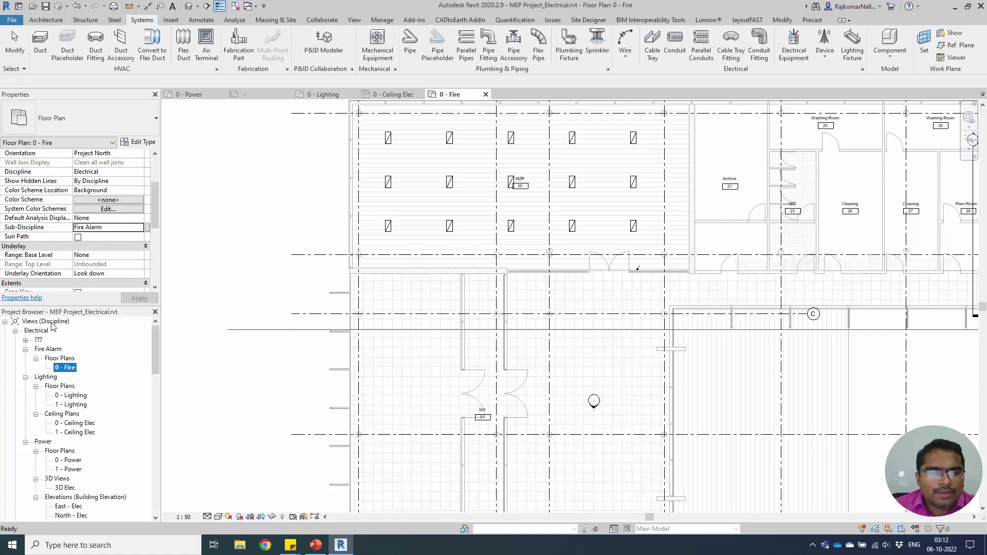
Step: Start Fire Alarm device placement with the M_Speaker Horn - Electric Horn : Standard type, zooming around the plan
left_click(267, 379)
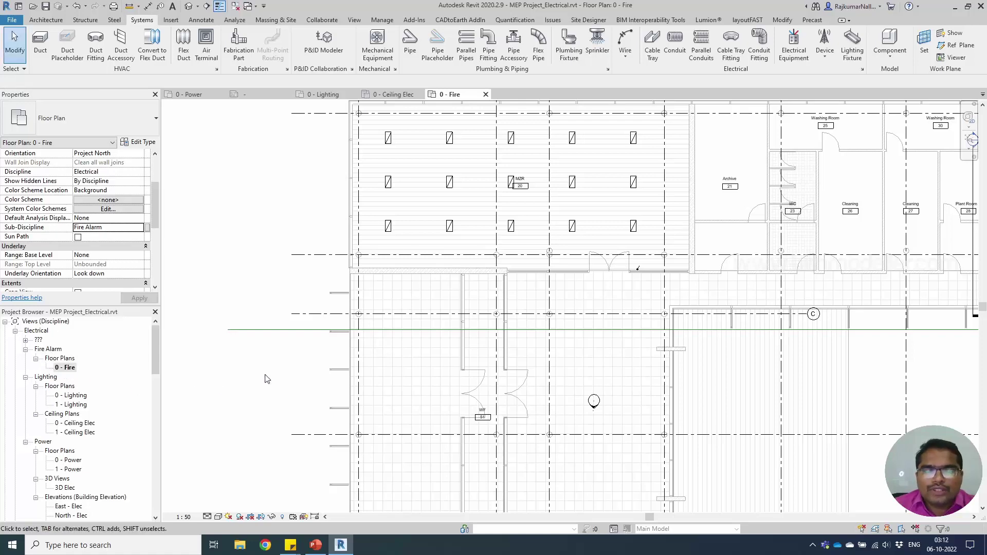
scroll(287, 379, "down", 3)
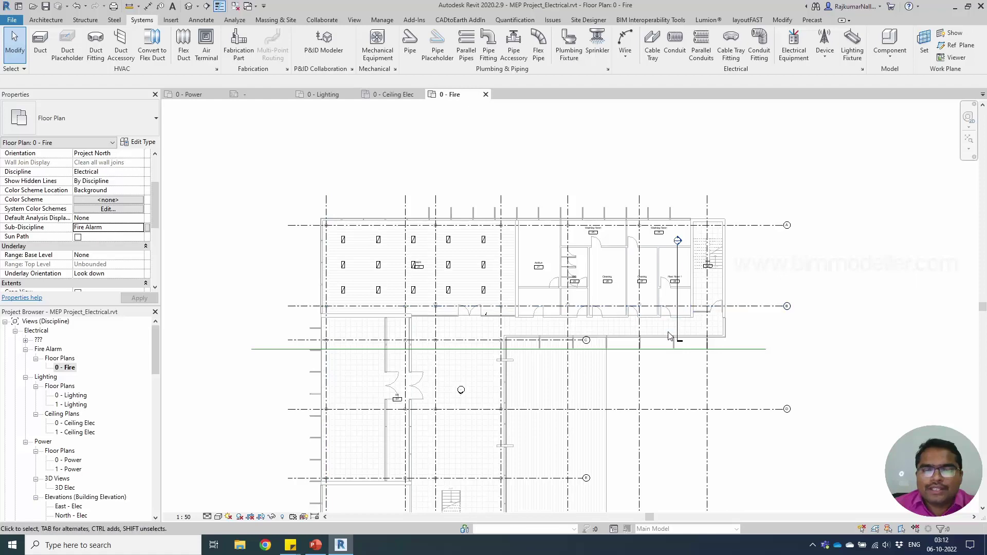
scroll(649, 342, "up", 3)
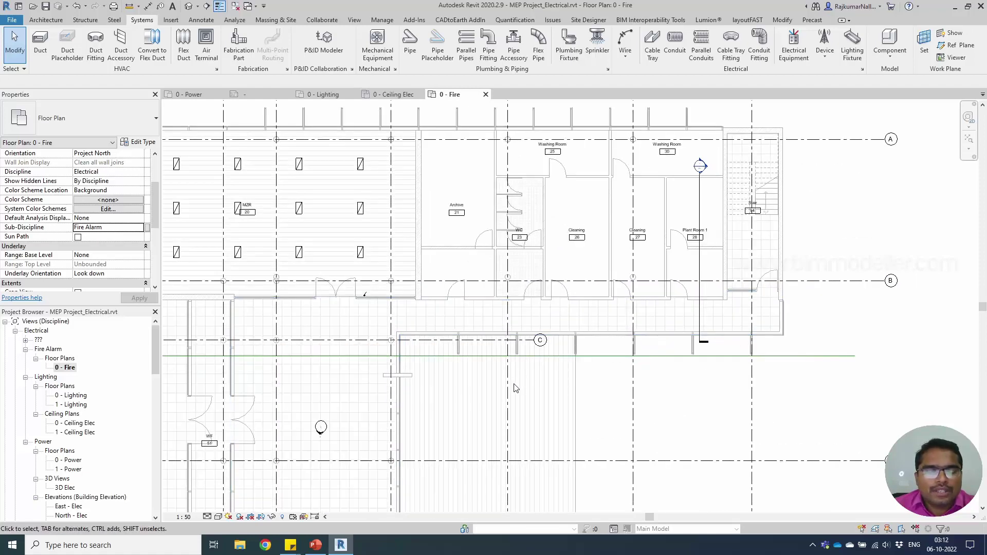
scroll(602, 335, "up", 2)
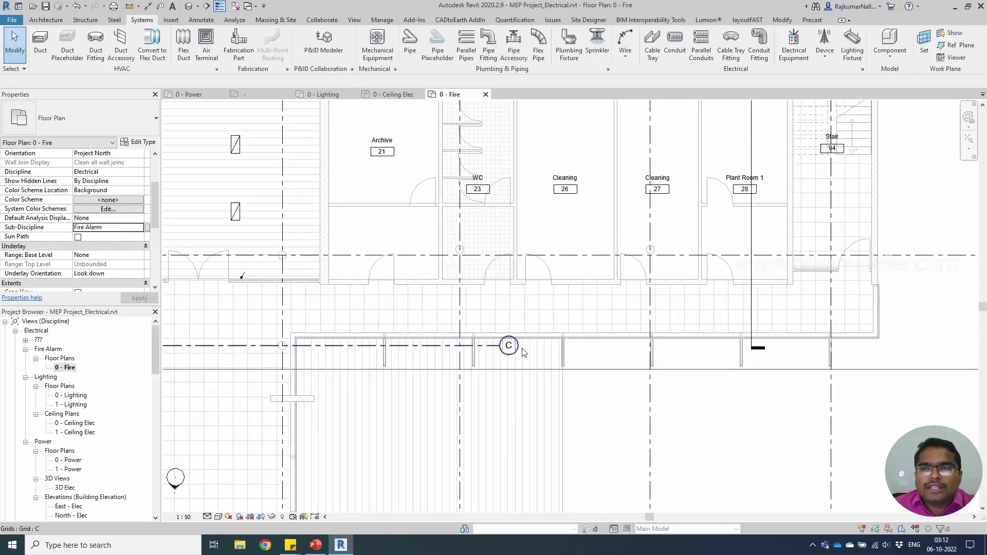
left_click(825, 49)
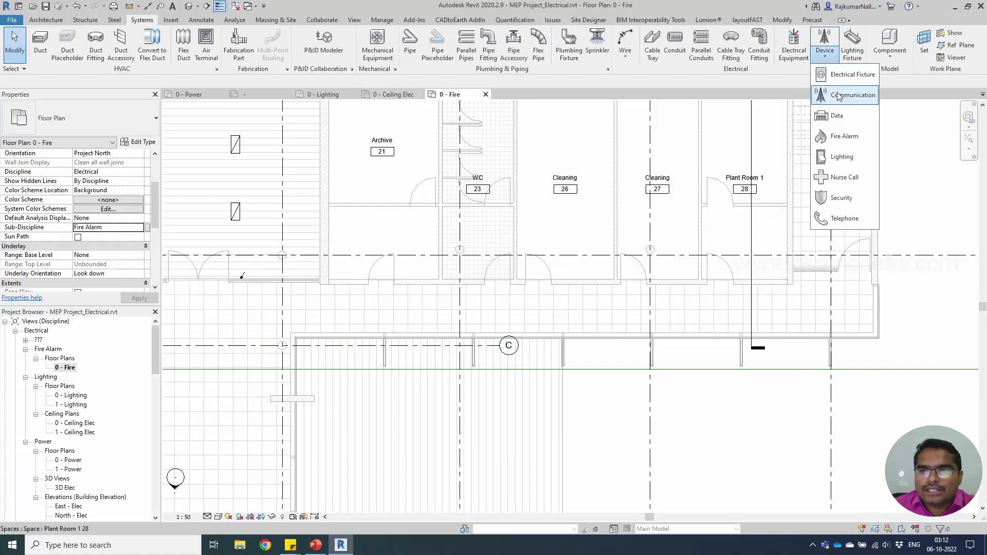
left_click(839, 138)
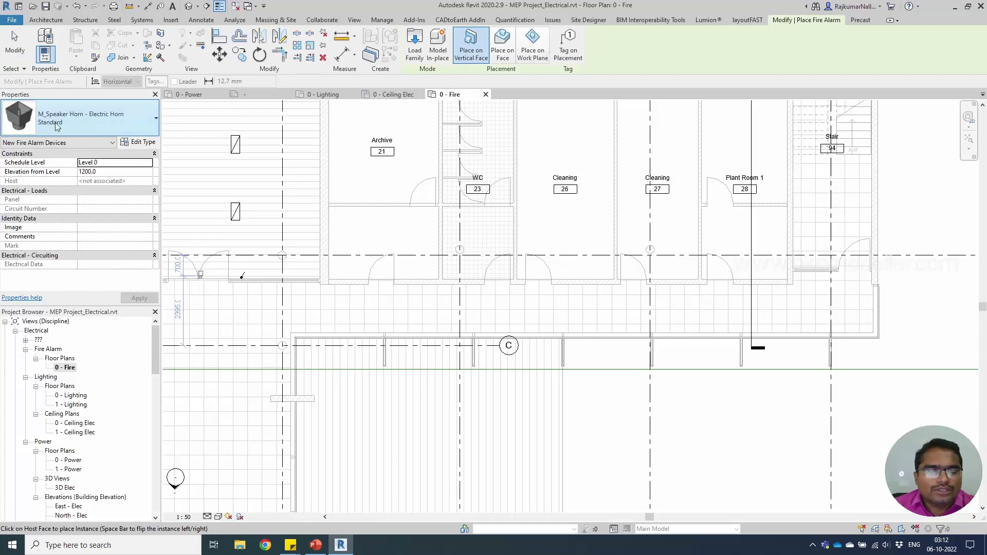
left_click(60, 134)
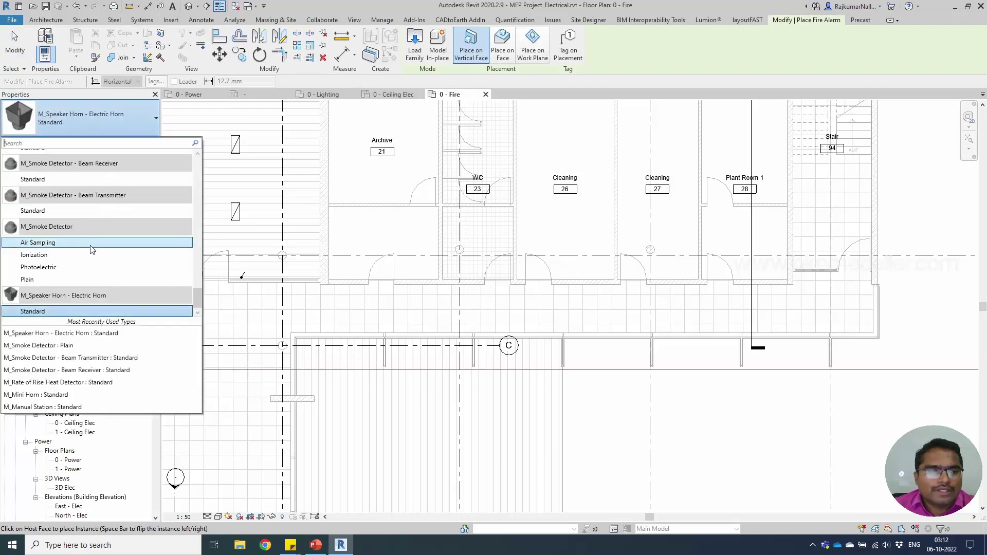
left_click(119, 312)
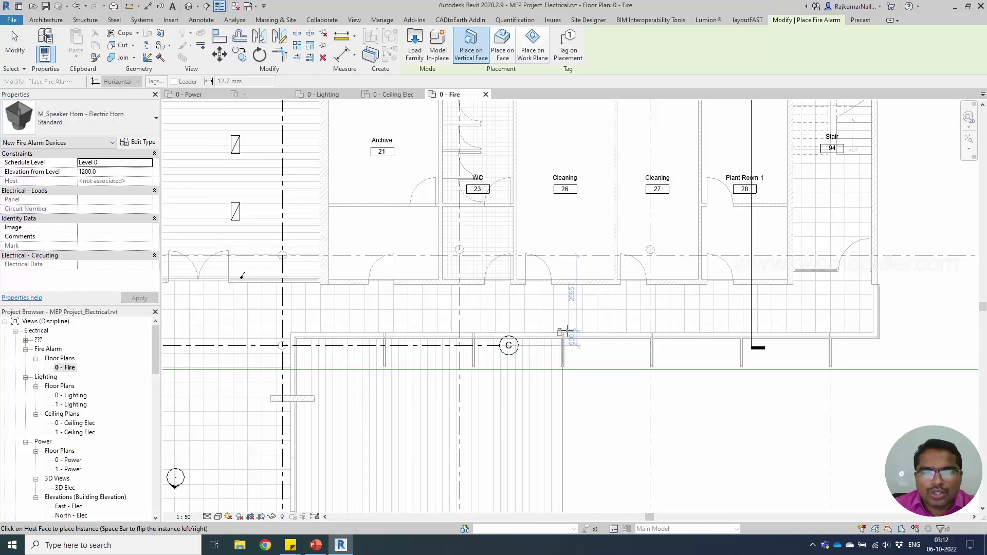
scroll(573, 329, "up", 3)
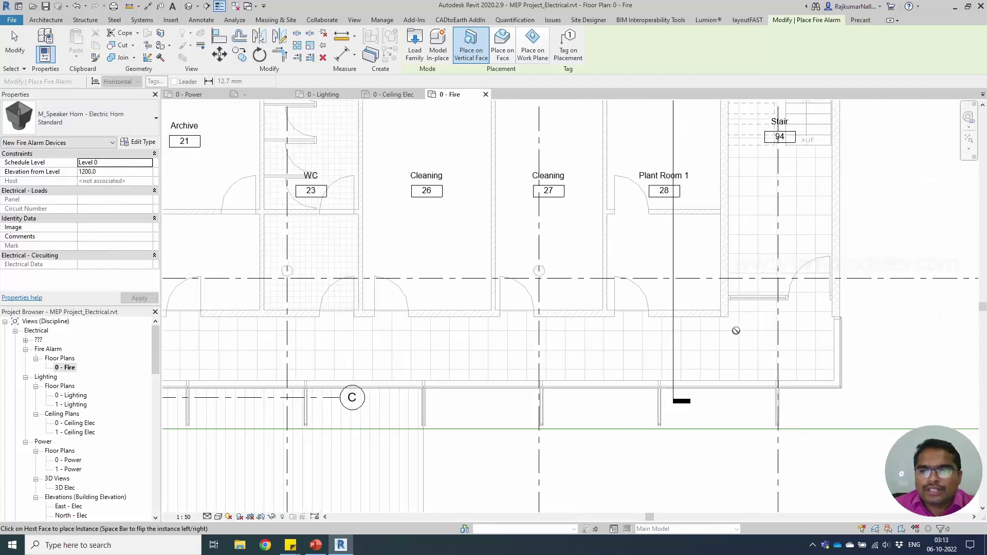
scroll(737, 330, "up", 2)
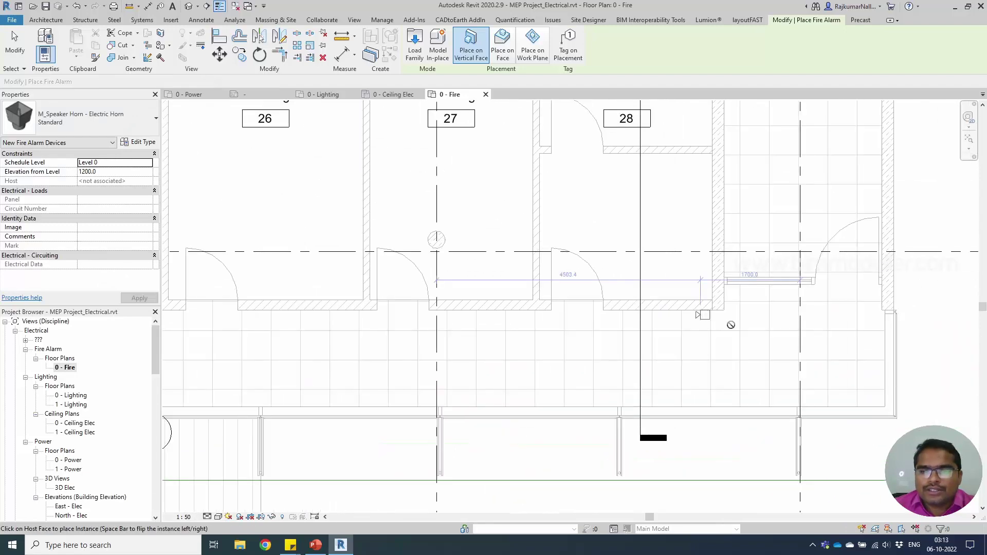
scroll(702, 313, "down", 3)
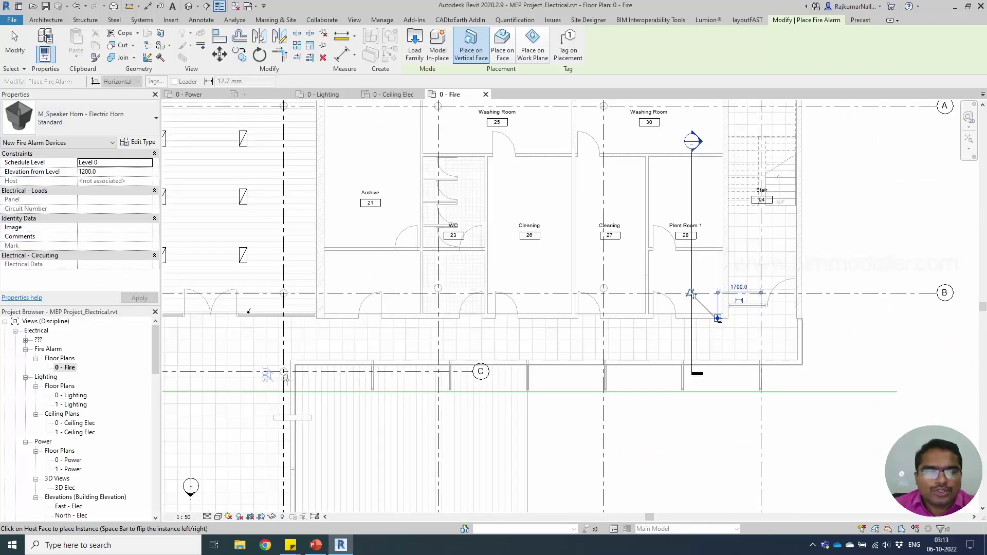
scroll(286, 373, "up", 3)
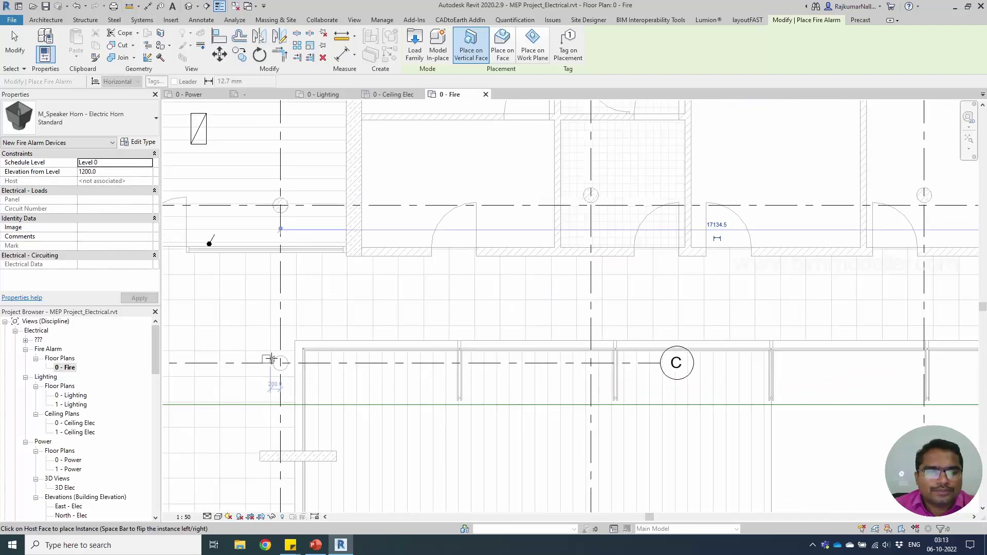
scroll(289, 360, "down", 4)
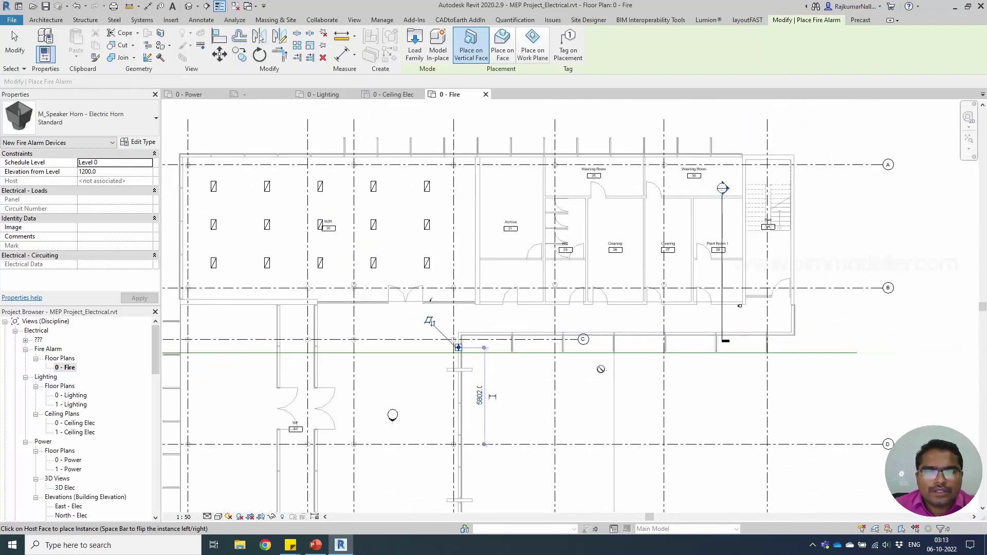
scroll(613, 203, "down", 4)
scroll(643, 437, "up", 2)
scroll(512, 417, "up", 2)
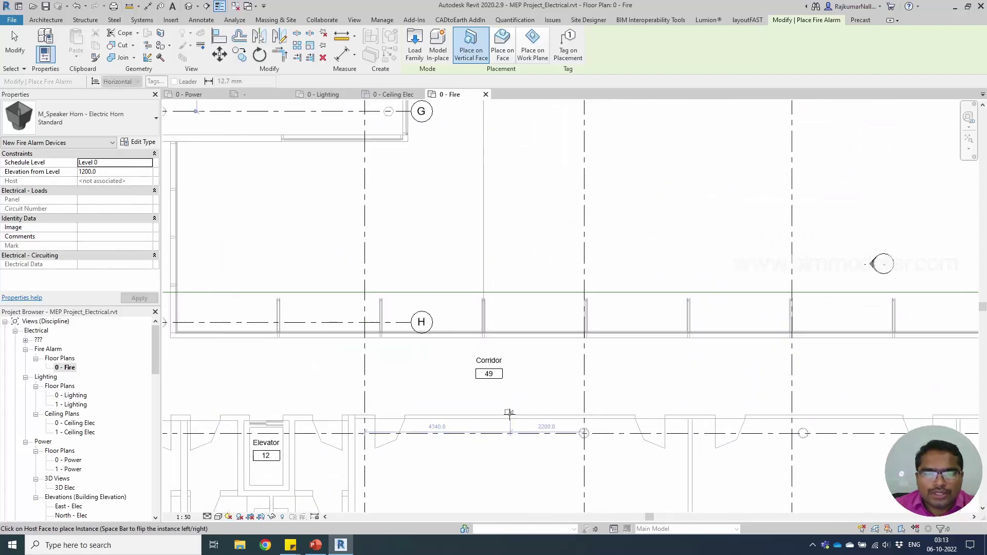
scroll(464, 417, "down", 5)
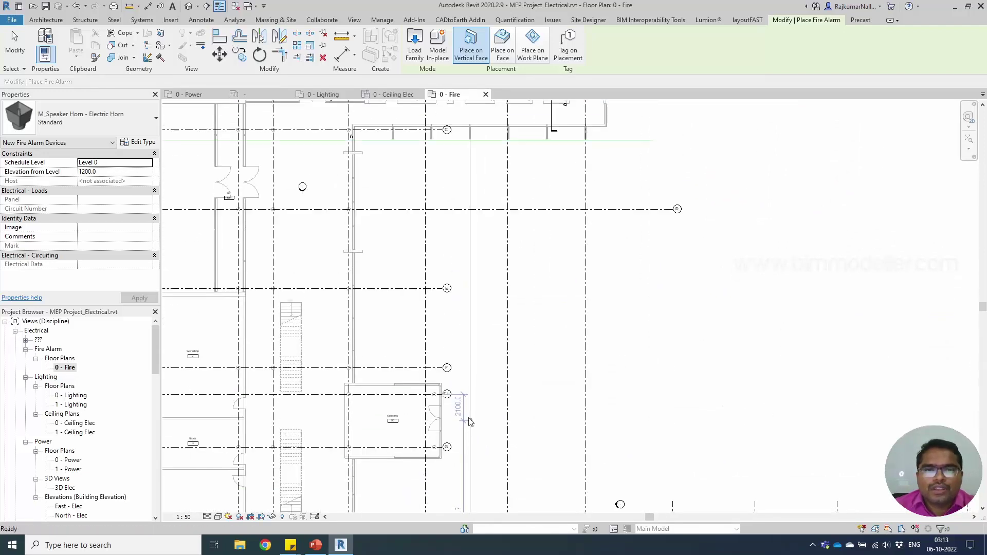
scroll(531, 324, "up", 5)
Step: Switch the device type to M_Smoke Detector : Air Sampling and reposition the 0 - Fire plan
left_click(83, 118)
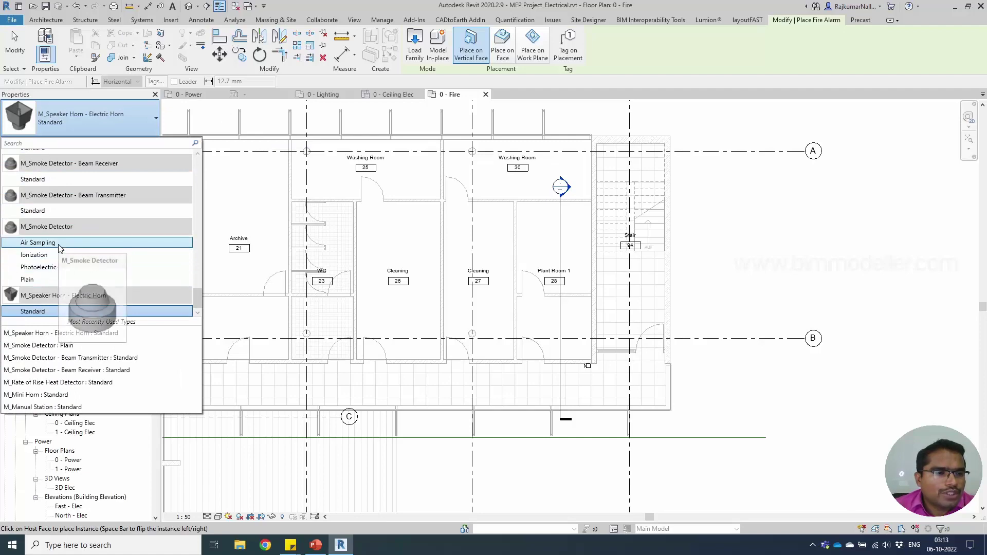
key("Escape")
middle_click_drag(412, 246, 491, 257)
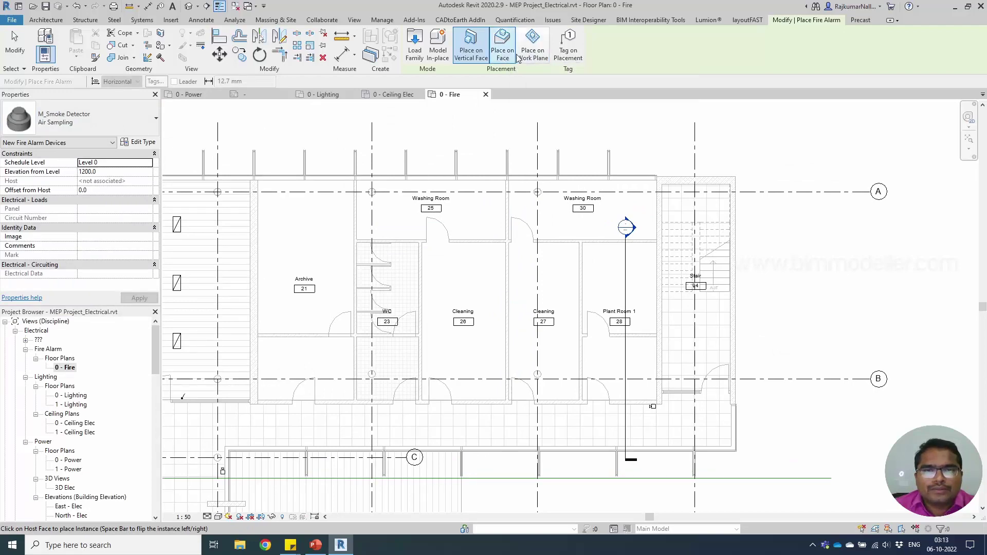
scroll(542, 321, "up", 2)
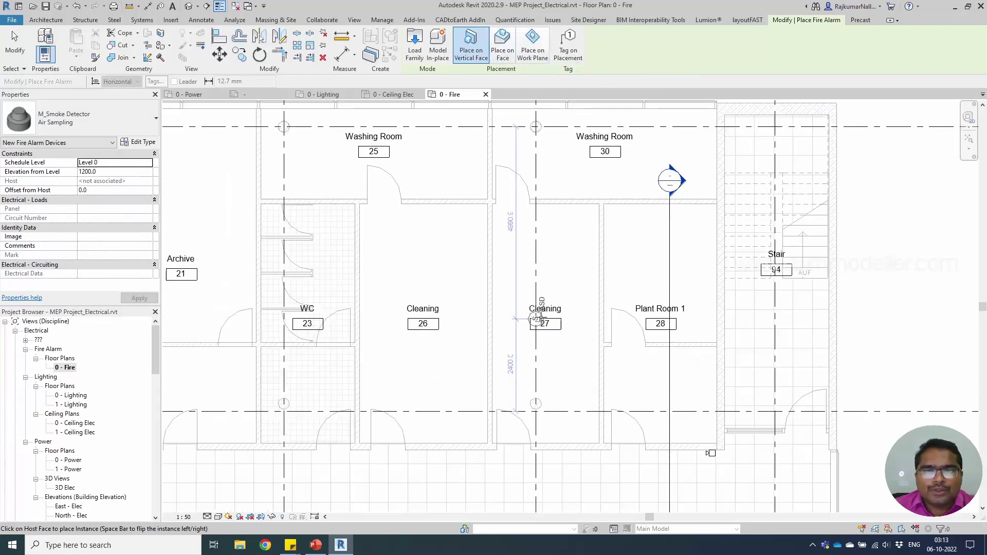
scroll(543, 322, "down", 2)
scroll(508, 331, "up", 3)
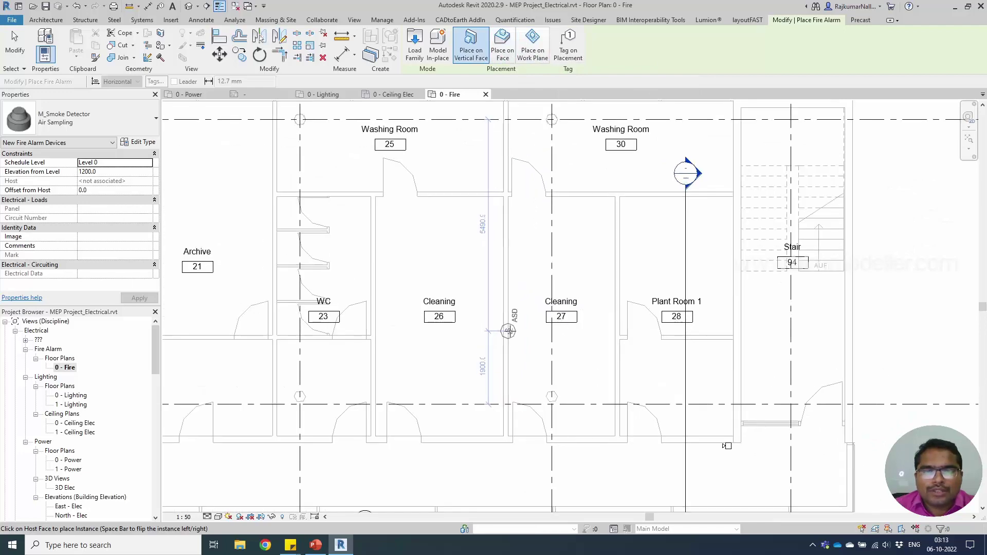
scroll(522, 332, "down", 3)
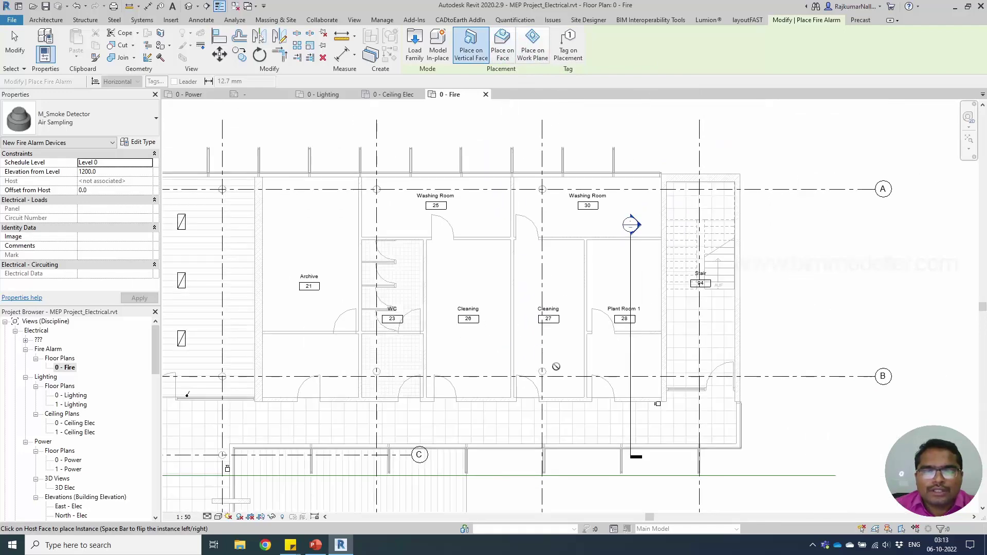
middle_click_drag(560, 369, 537, 304)
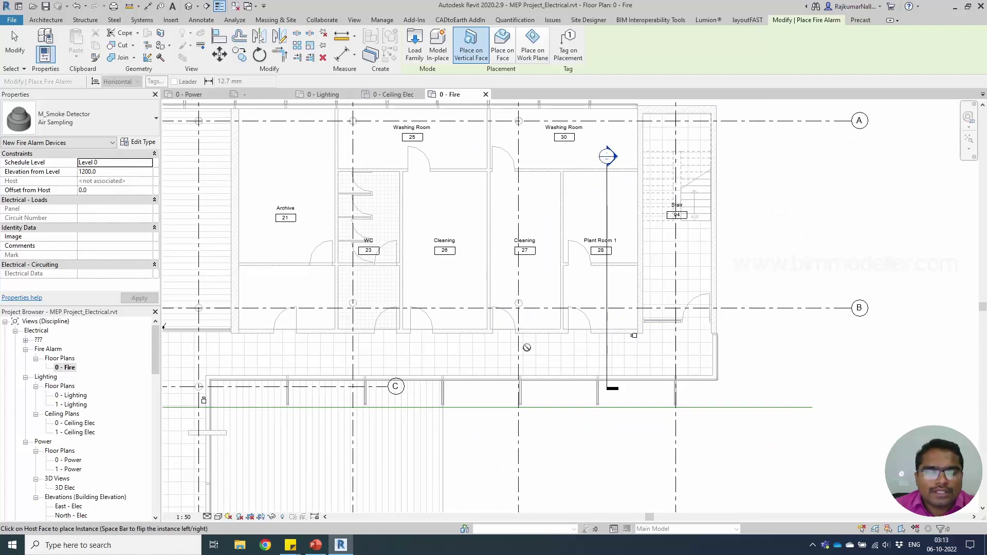
Step: Open 0 - Ceiling Elec and resume smoke detector placement using Place on Face
double_click(76, 423)
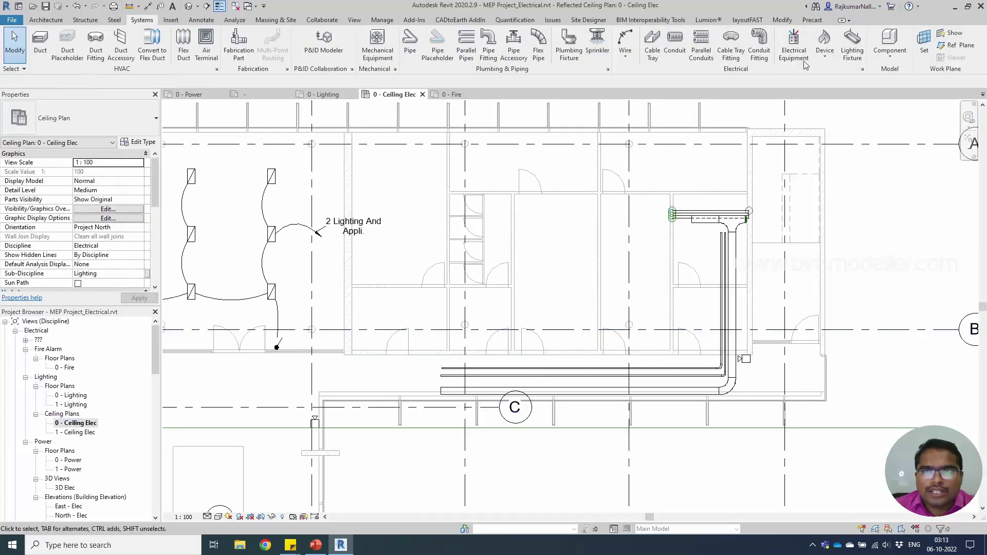
key("Return")
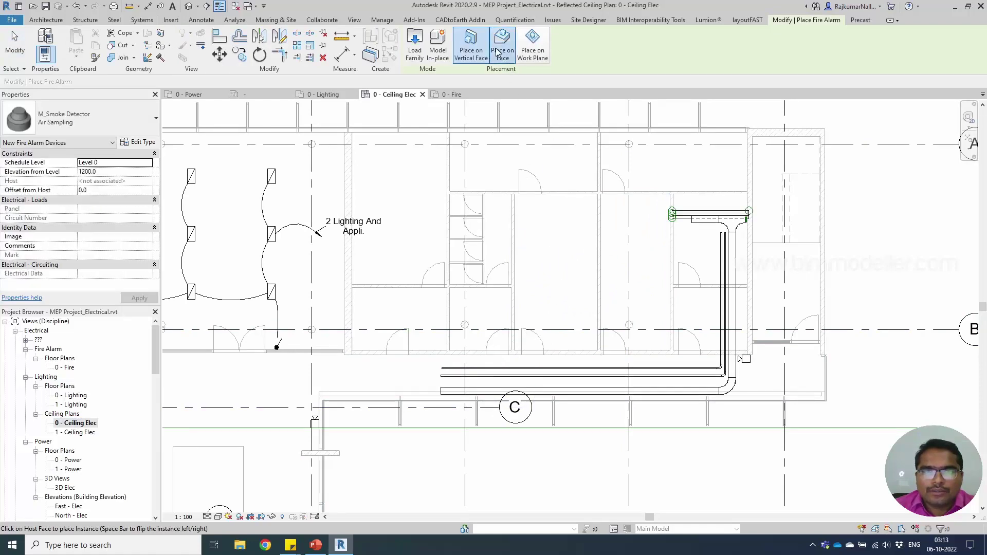
left_click(498, 51)
Step: Place three air-sampling smoke detectors on room ceilings, the last near grid C
middle_click_drag(551, 288, 513, 274)
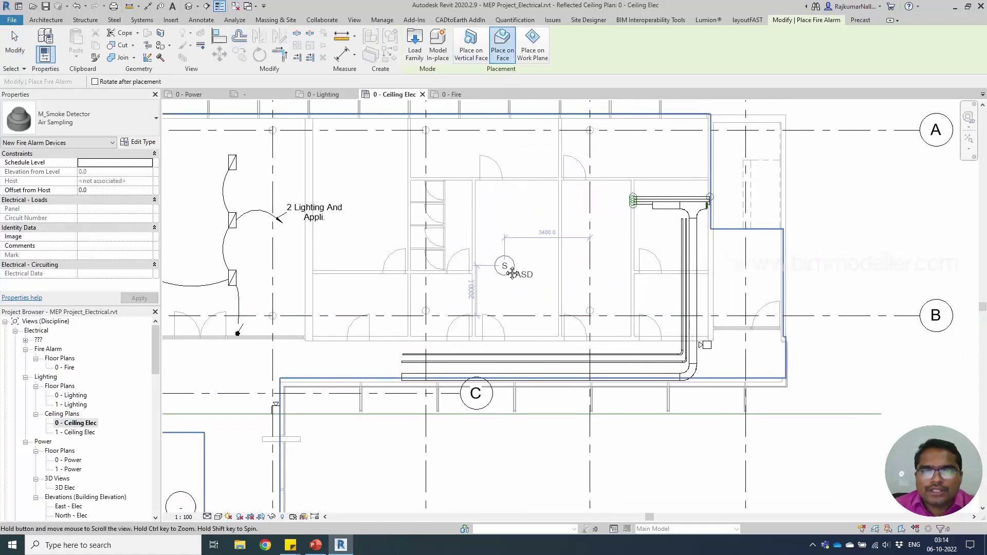
left_click(663, 238)
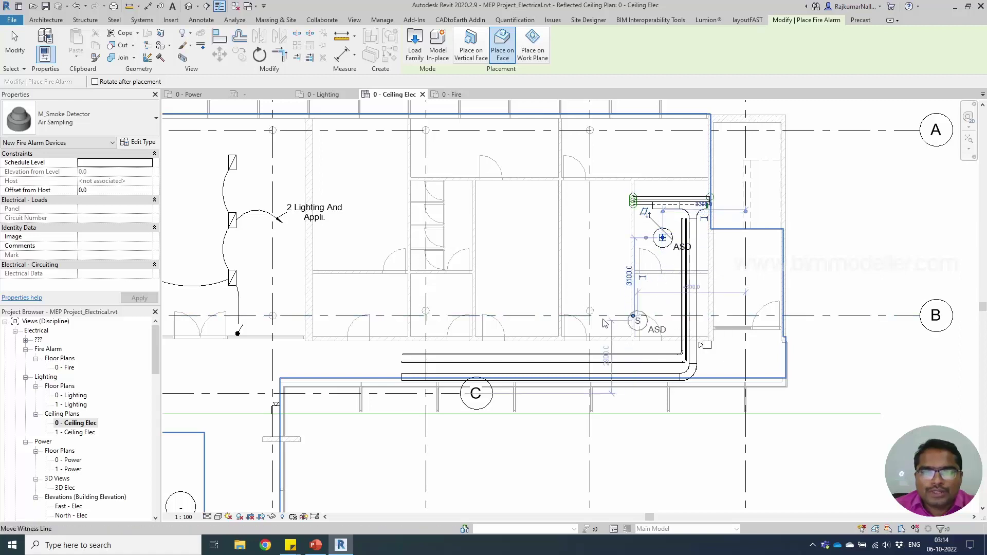
middle_click_drag(474, 281, 533, 271)
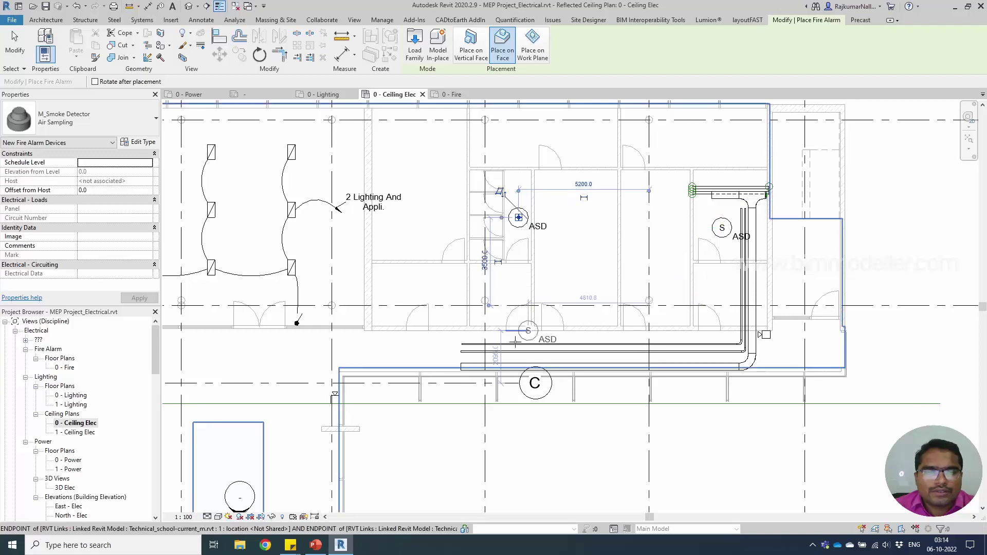
left_click(519, 218)
middle_click_drag(520, 222, 540, 220)
middle_click_drag(630, 316, 550, 354)
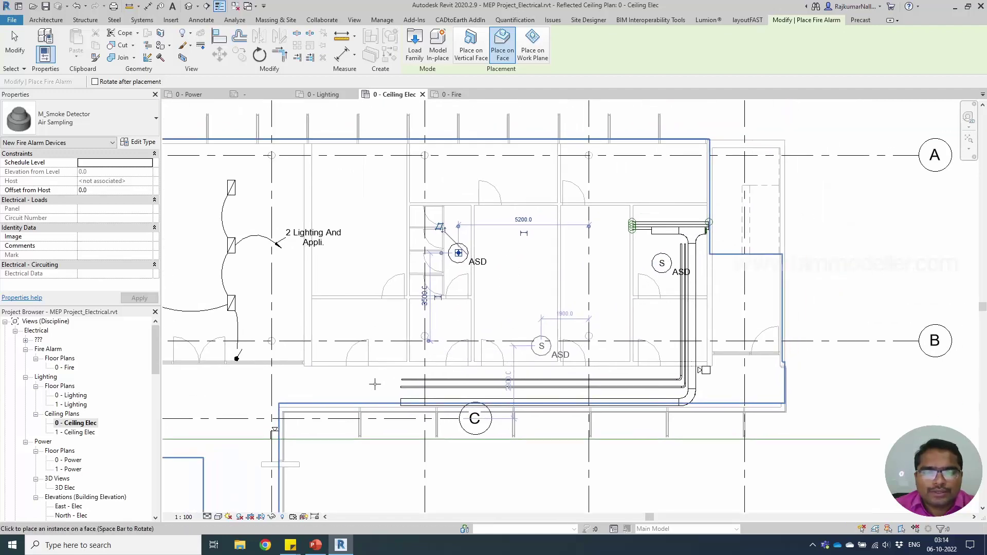
left_click(360, 390)
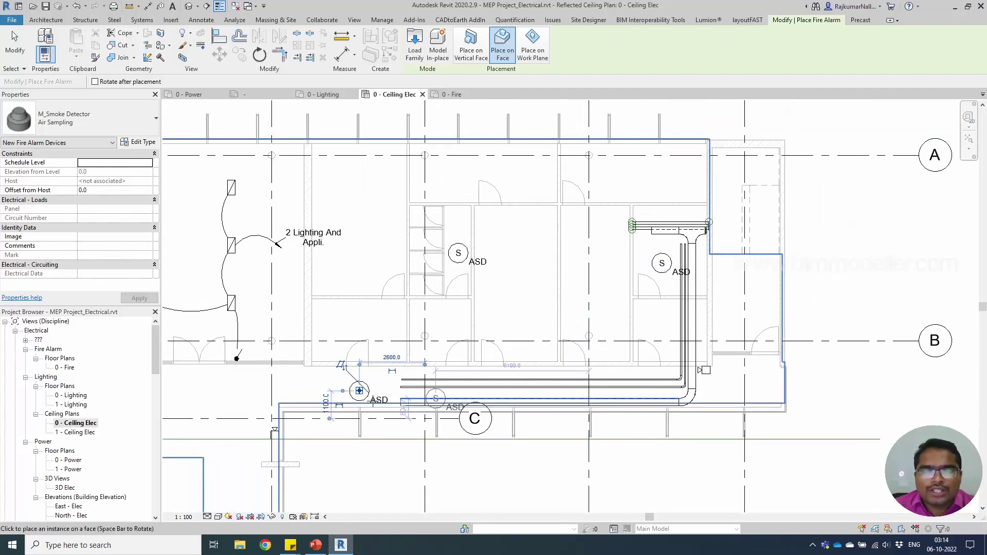
key("Escape")
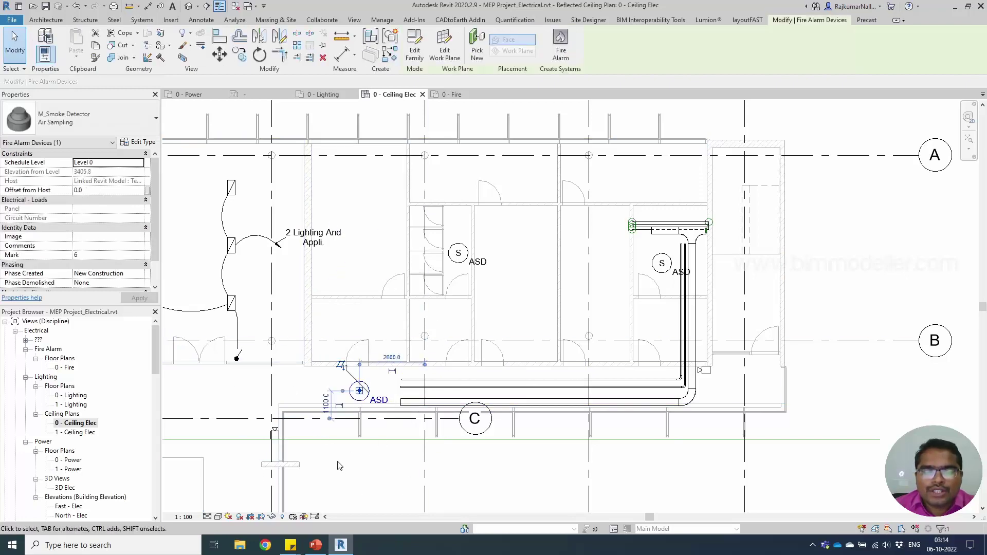
scroll(311, 435, "up", 2)
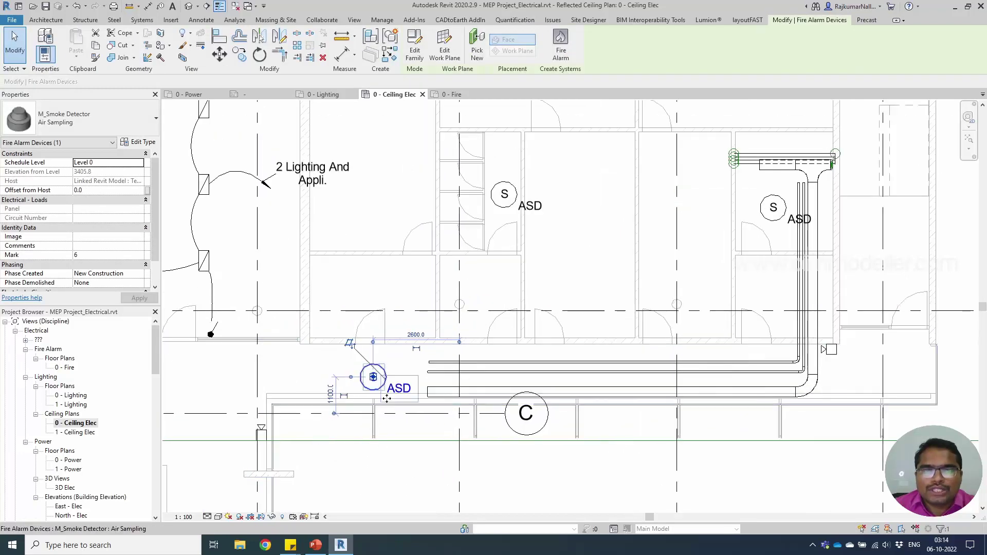
scroll(352, 401, "down", 2)
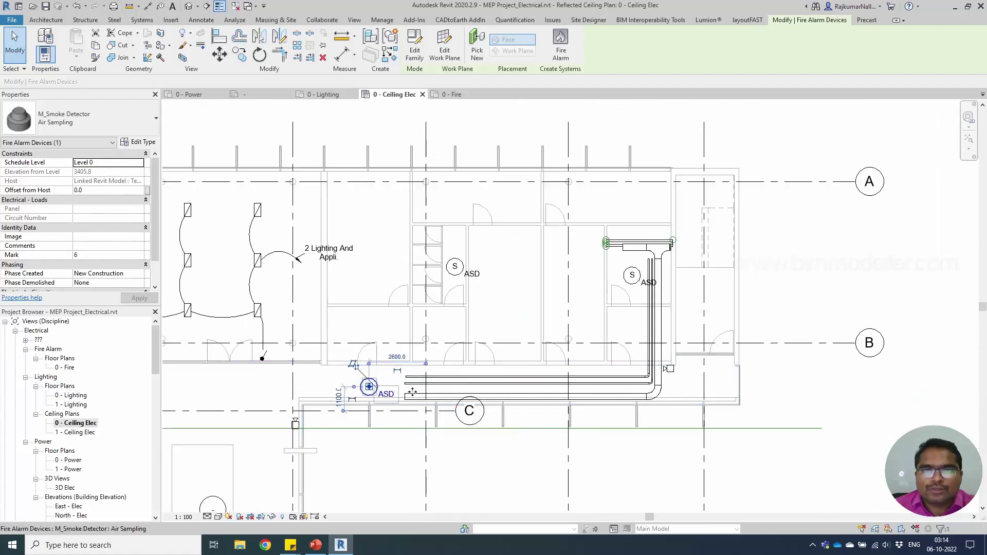
key("Escape")
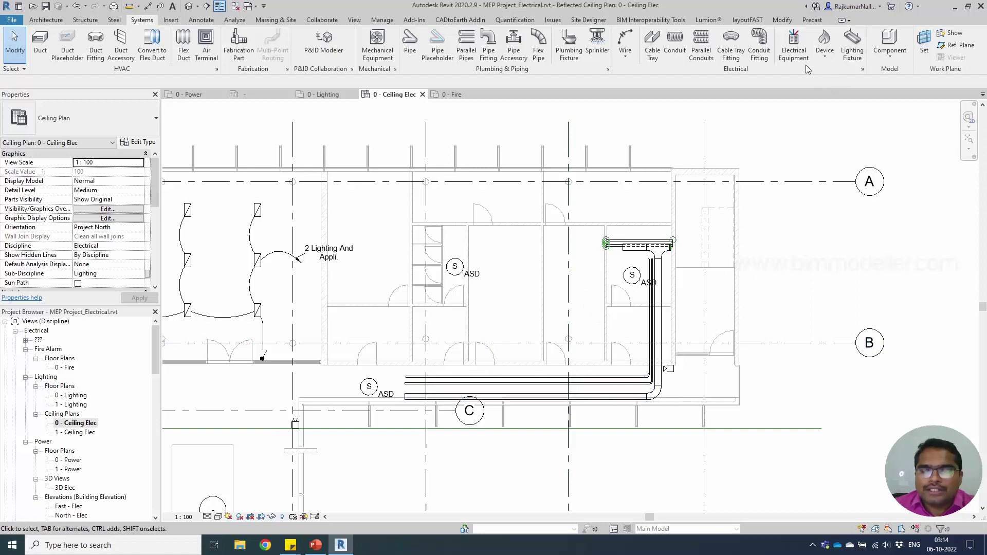
Step: Place an M_Manual Pull Station : Standard on the wall beside the pipe bend
left_click(824, 56)
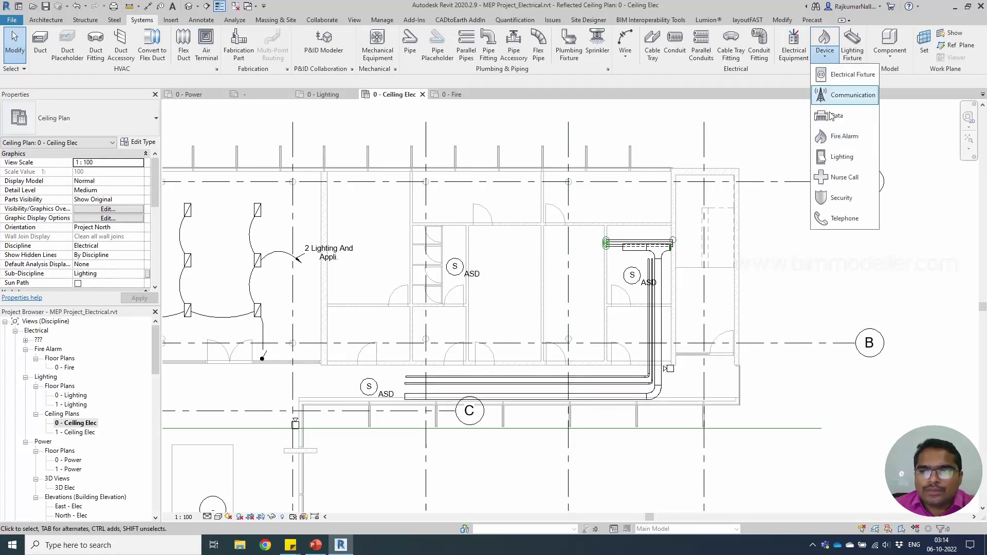
left_click(843, 137)
left_click(63, 130)
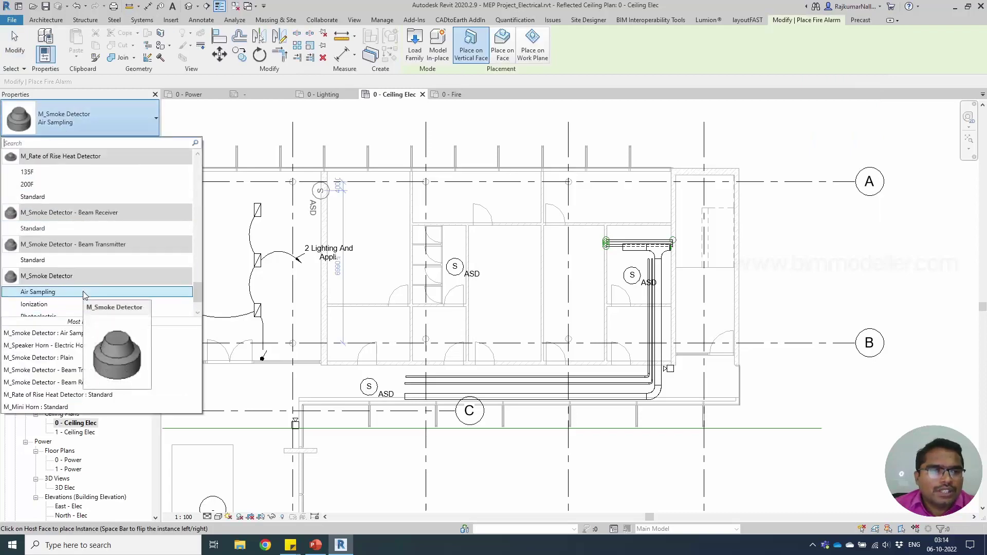
scroll(85, 295, "up", 3)
scroll(85, 295, "up", 5)
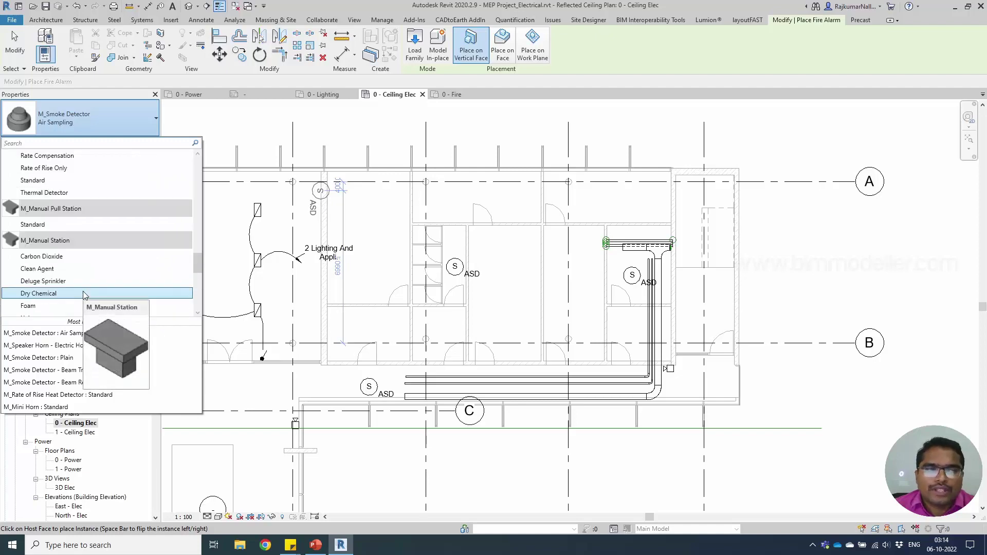
left_click(60, 225)
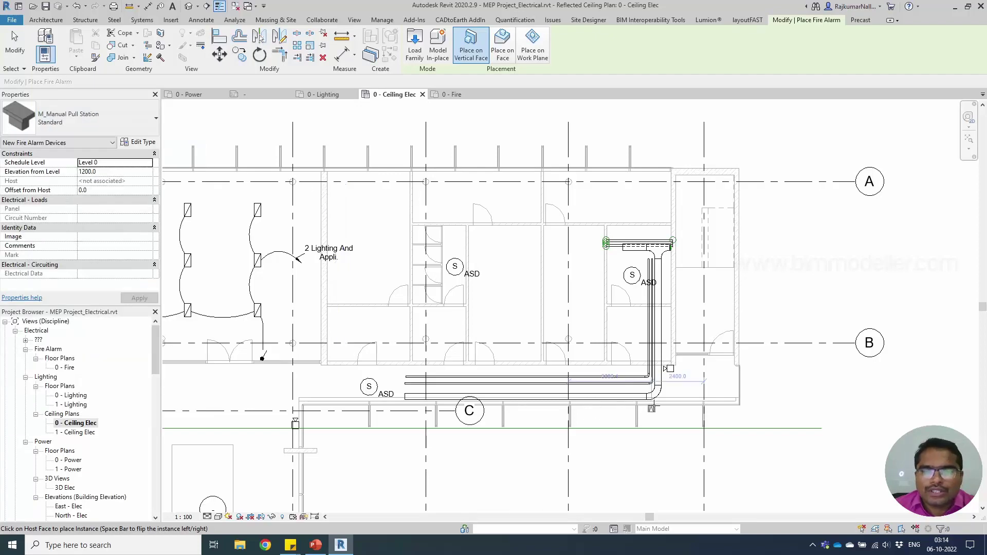
scroll(663, 369, "up", 2)
scroll(663, 360, "up", 2)
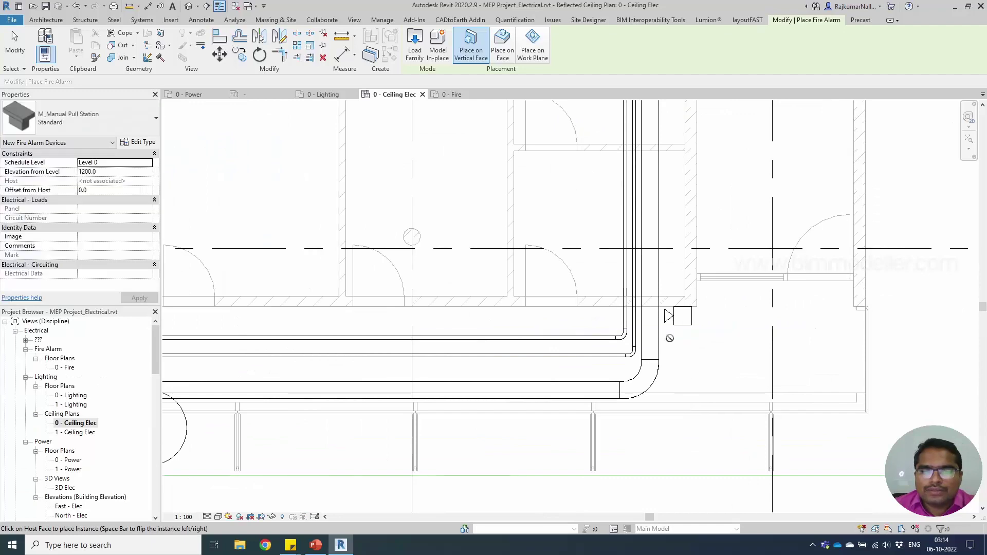
left_click(615, 308)
key("Escape")
key("Escape")
scroll(647, 364, "down", 2)
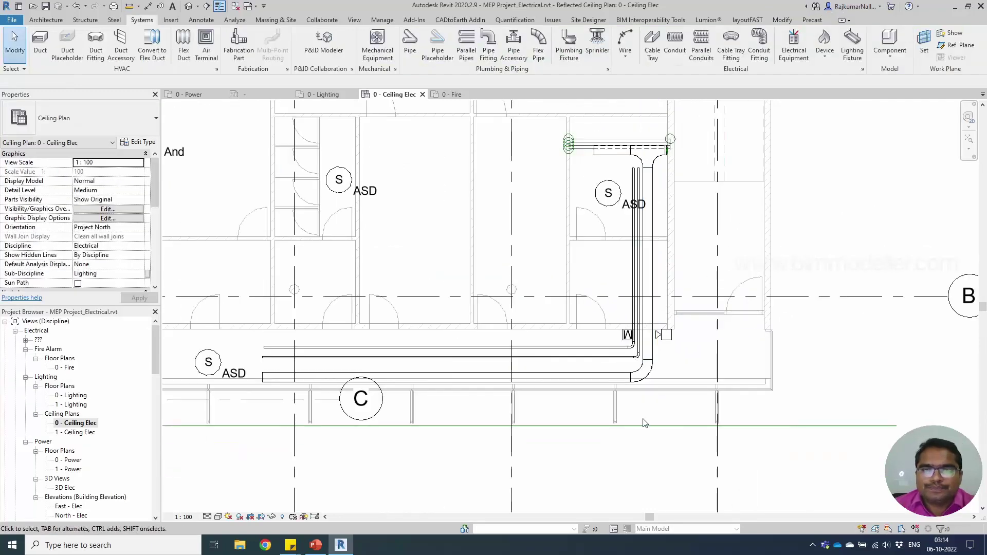
Step: Start electrical equipment placement and browse Load Family to MEP > Information and Communication > Fire Alarm
left_click(795, 52)
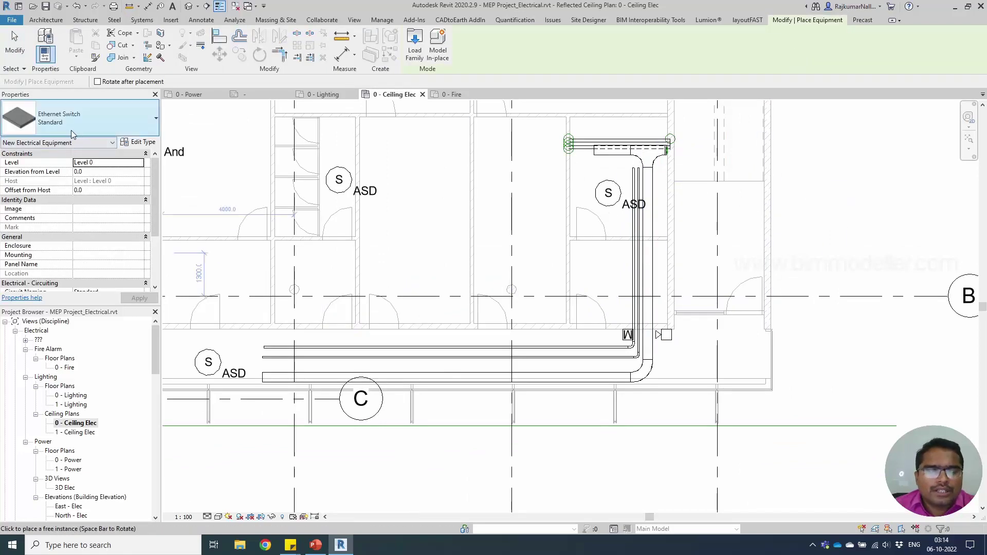
left_click(414, 43)
left_click(262, 303)
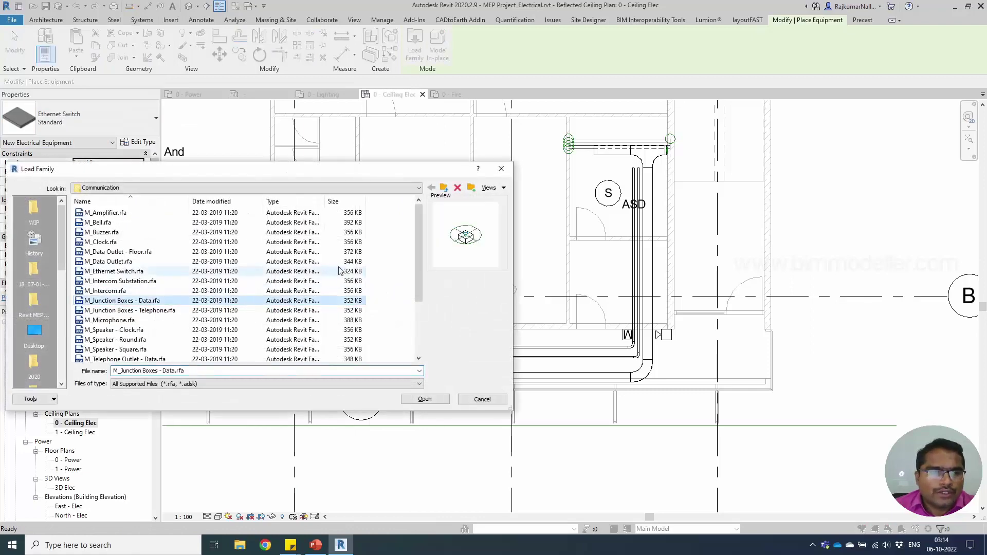
left_click(444, 189)
left_click(444, 188)
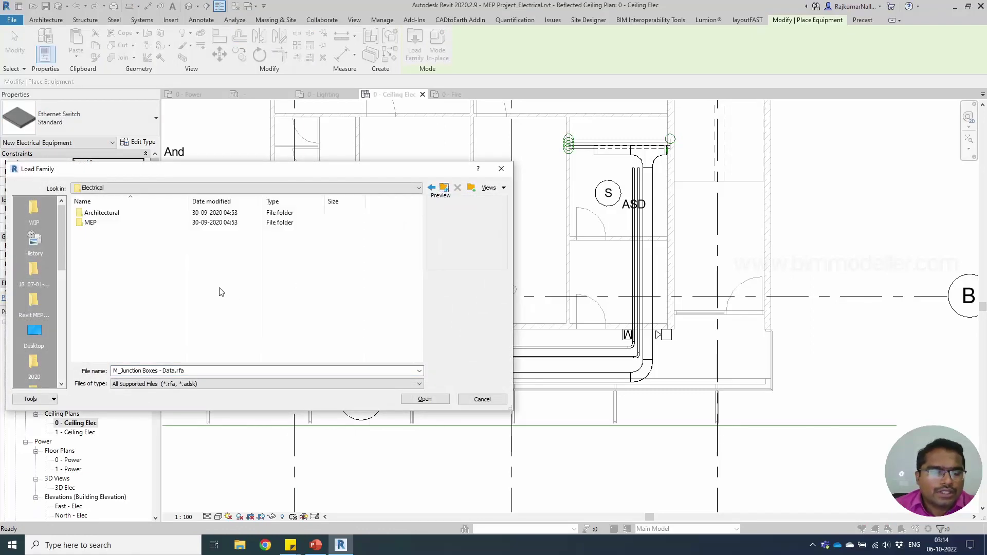
left_click(110, 222)
double_click(109, 222)
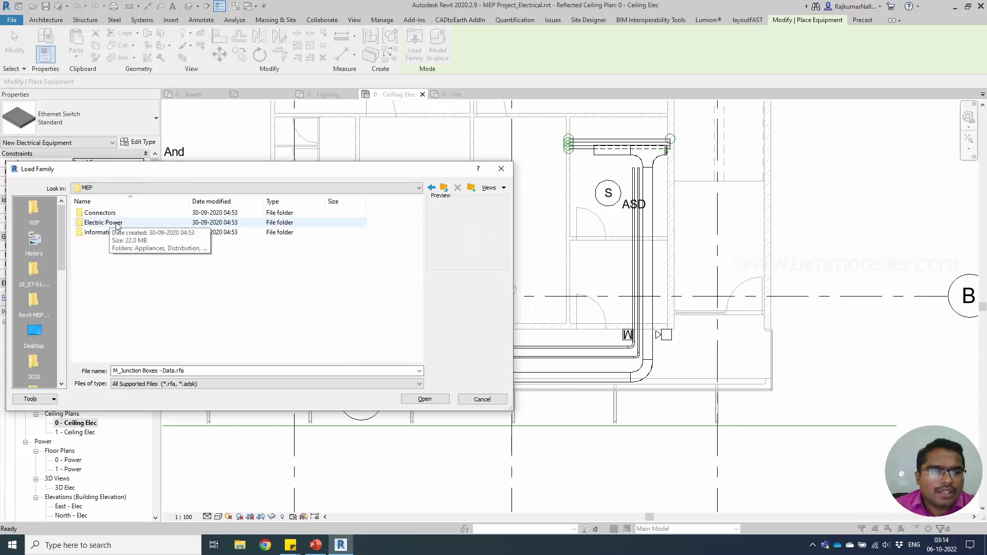
double_click(118, 232)
double_click(127, 234)
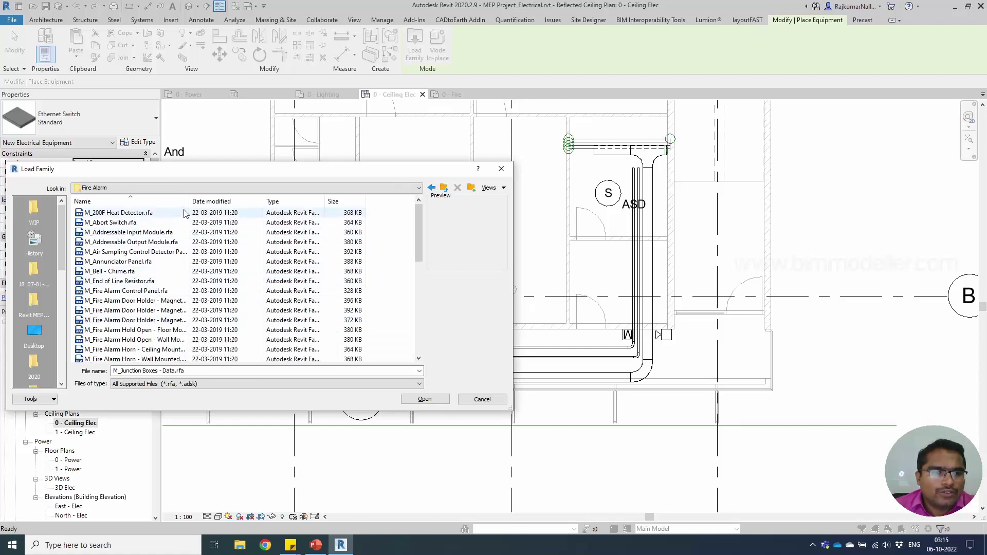
Step: Load M_Fire Alarm Control Panel.rfa from the Fire Alarm folder
left_click_drag(189, 202, 362, 202)
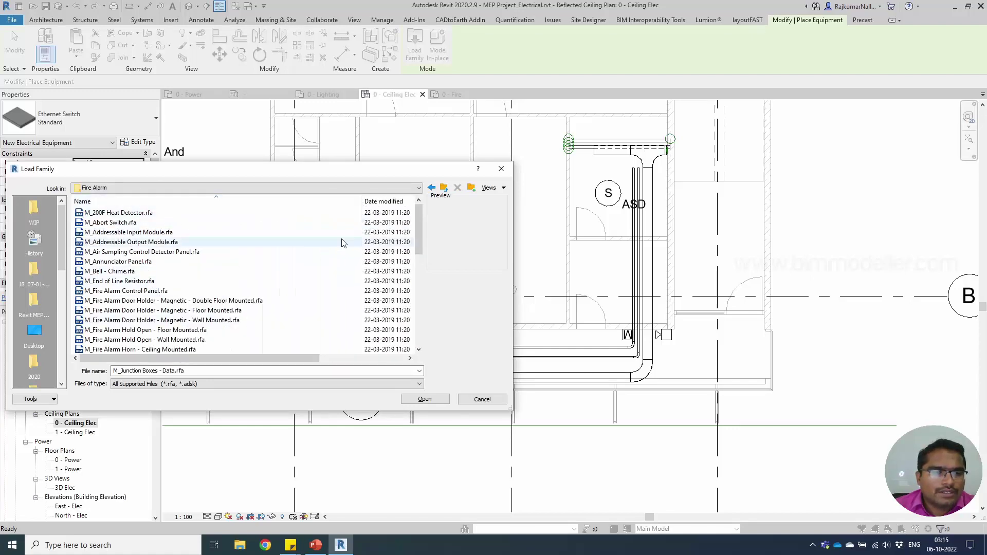
left_click(252, 330)
scroll(251, 335, "down", 4)
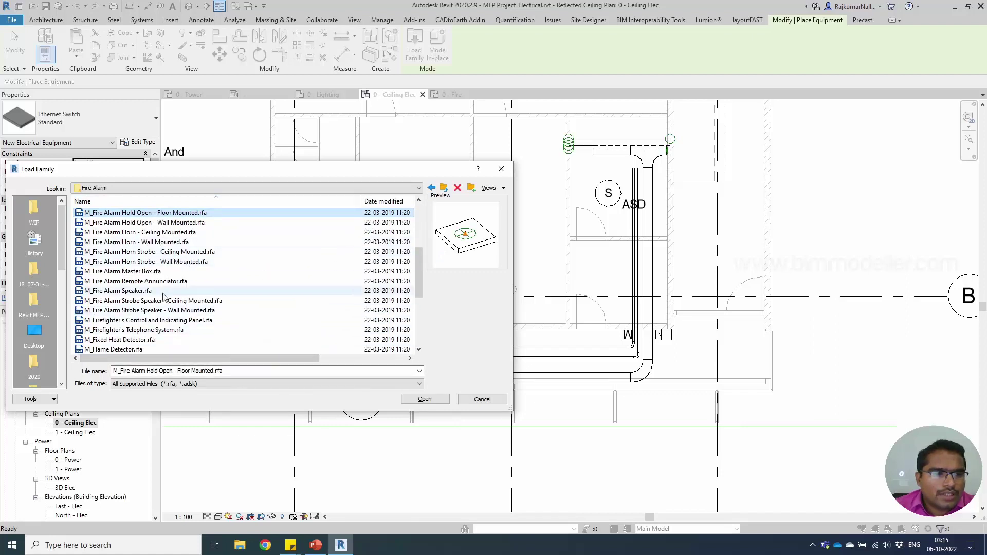
scroll(165, 314, "down", 4)
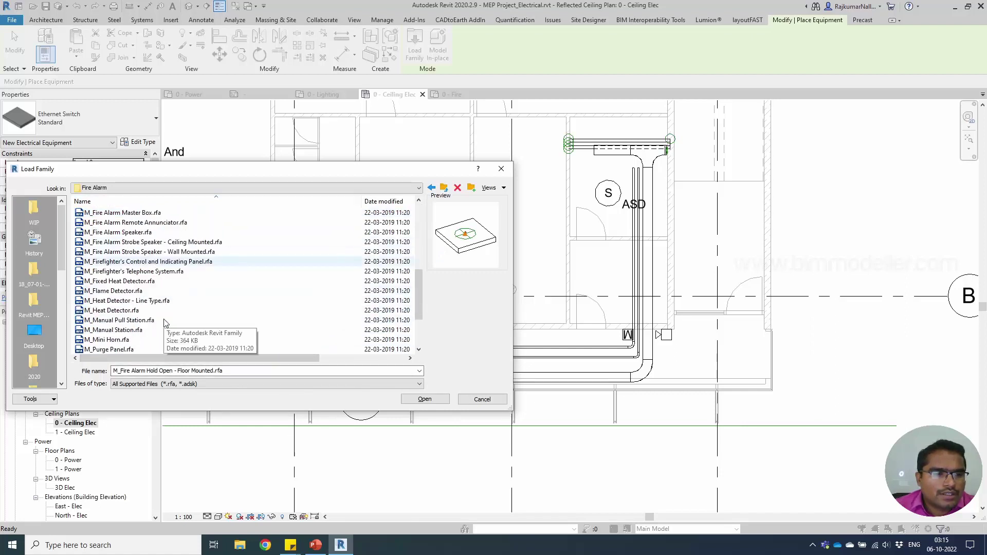
left_click(167, 291)
scroll(170, 303, "down", 1)
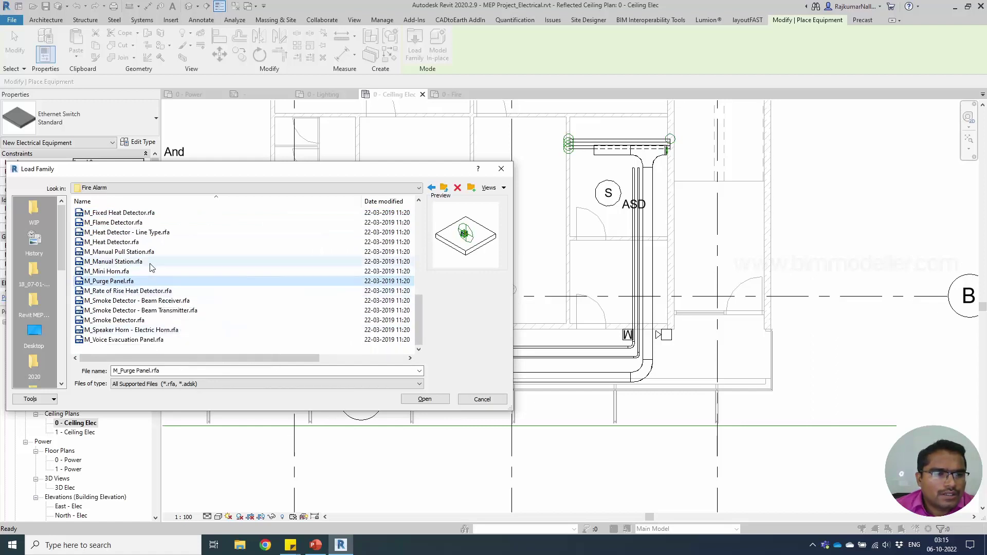
scroll(151, 266, "up", 4)
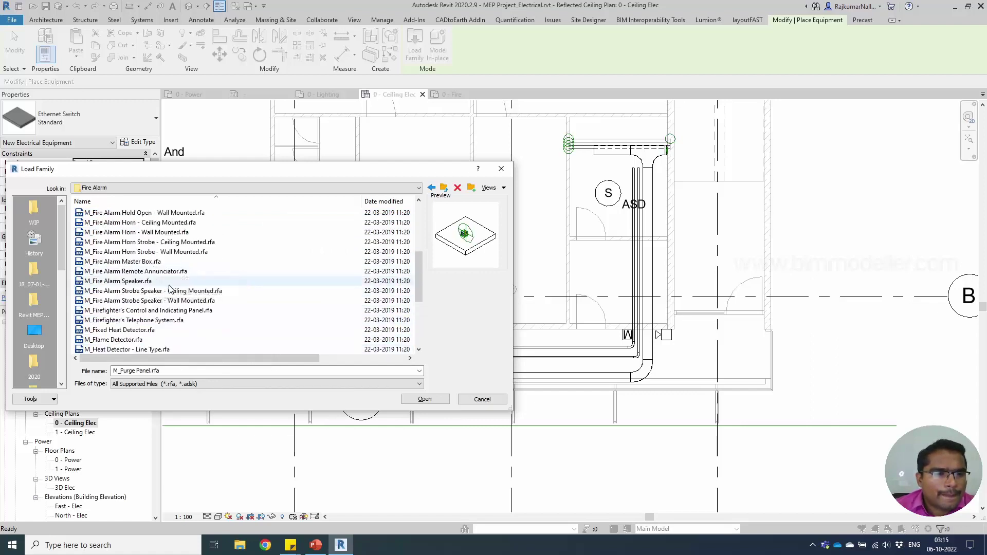
scroll(139, 257, "up", 3)
left_click(131, 251)
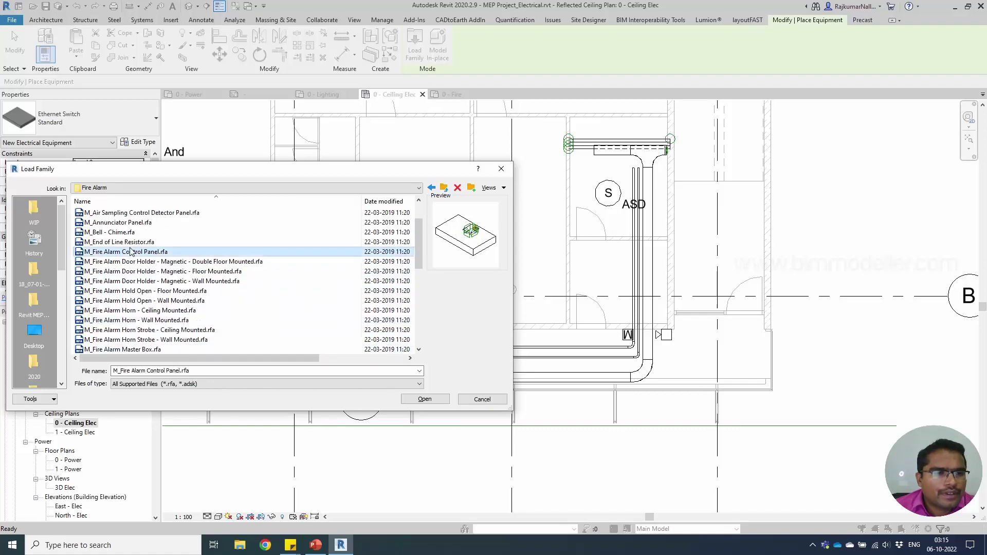
left_click(425, 399)
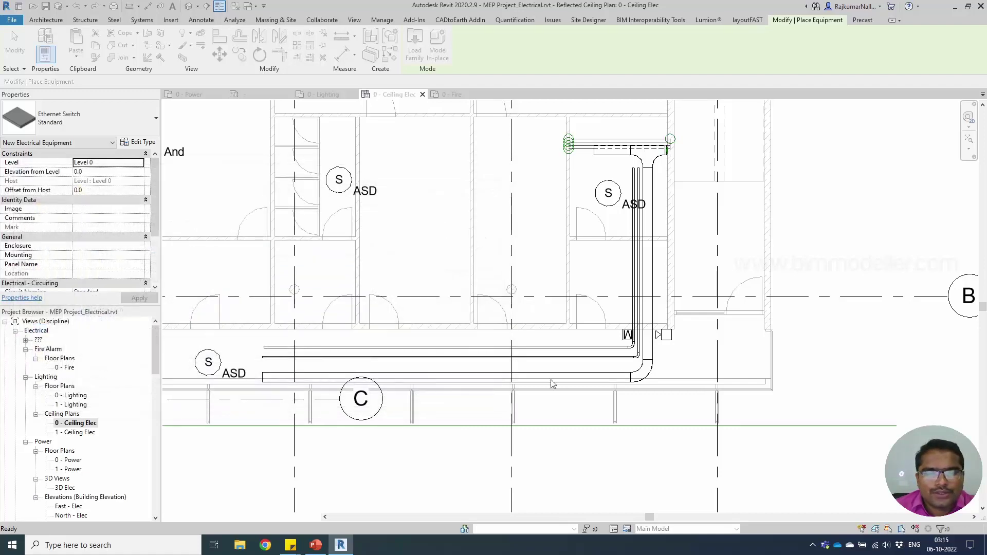
Step: Place the fire alarm control panel on the corridor wall, then close the 0 - Ceiling Elec view
scroll(663, 226, "up", 2)
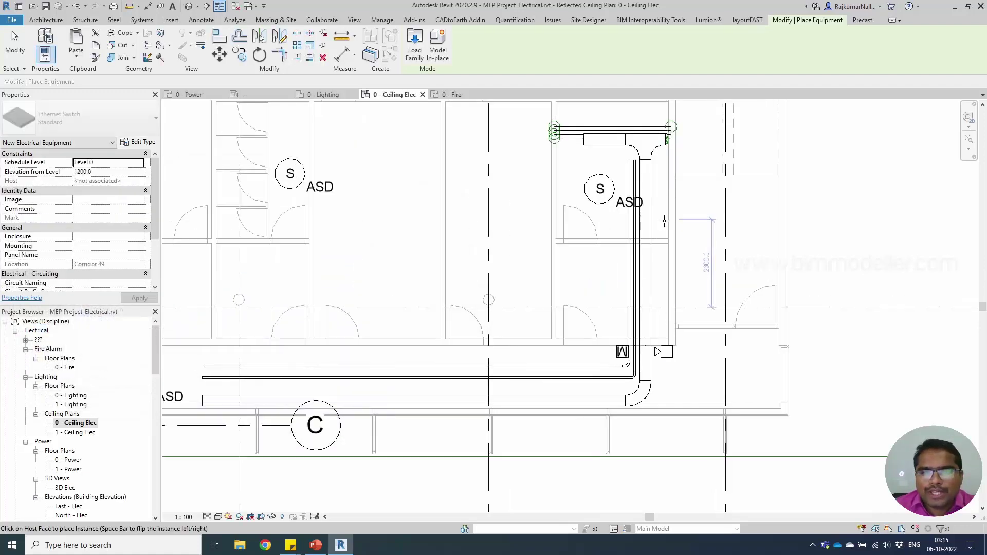
middle_click_drag(668, 237, 625, 292)
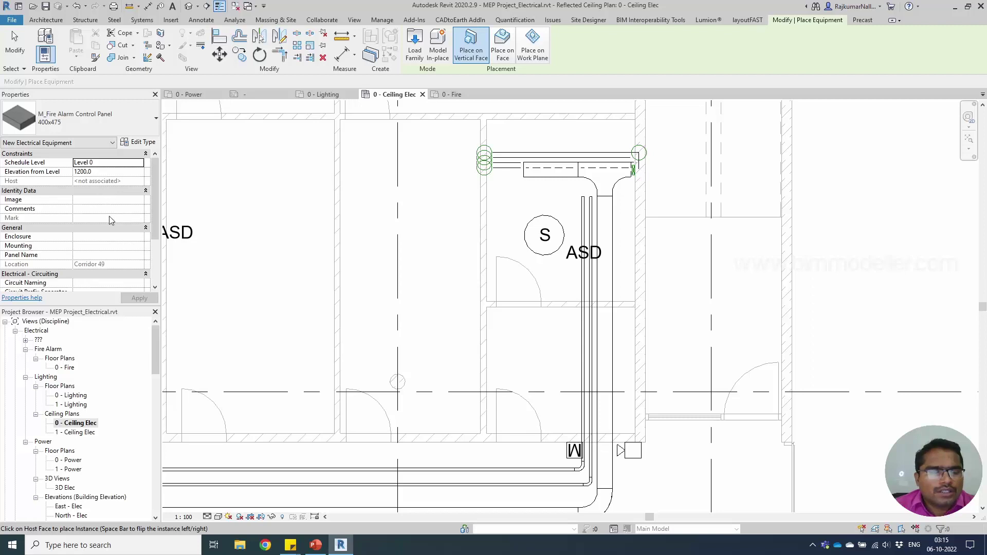
left_click(633, 278)
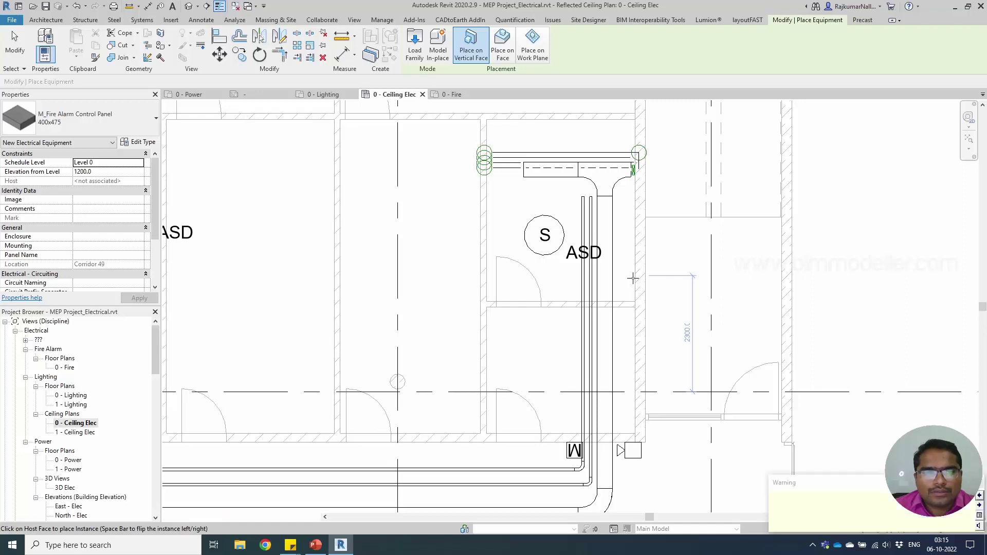
key("Escape")
key("Escape")
left_click(423, 94)
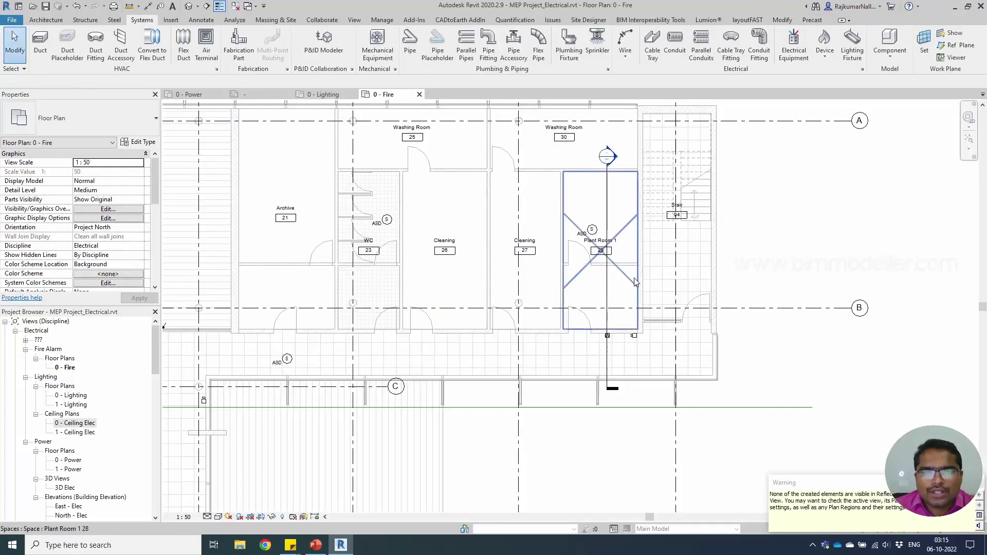
Step: Turn on Electrical Equipment visibility in the 0 - Fire plan via VG
scroll(635, 286, "up", 2)
scroll(636, 286, "up", 3)
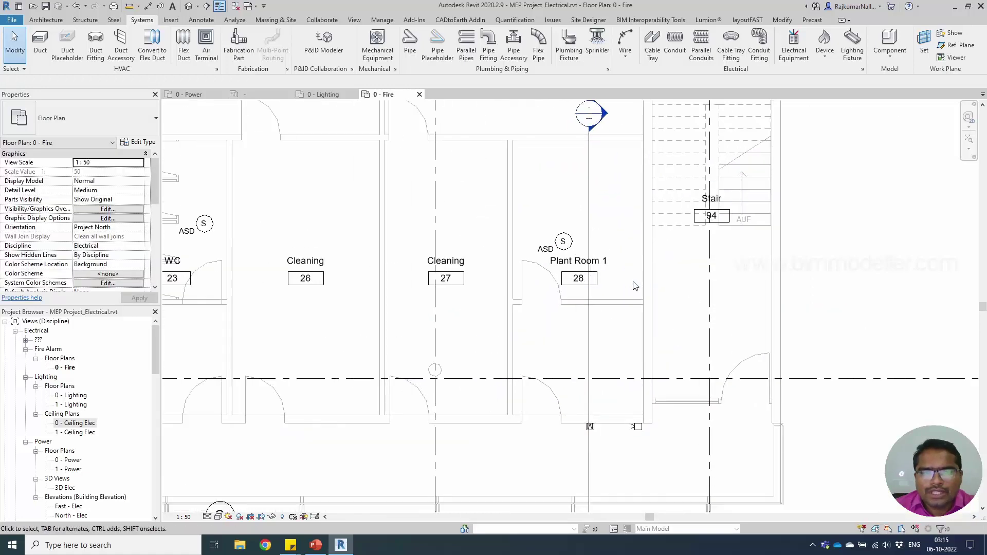
key("v")
key("v")
scroll(542, 323, "down", 5)
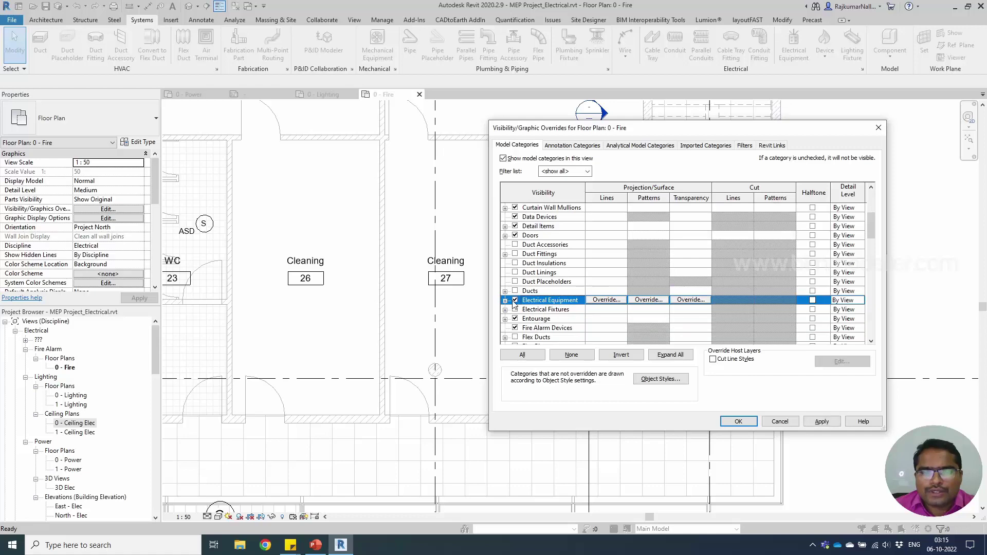
left_click(735, 422)
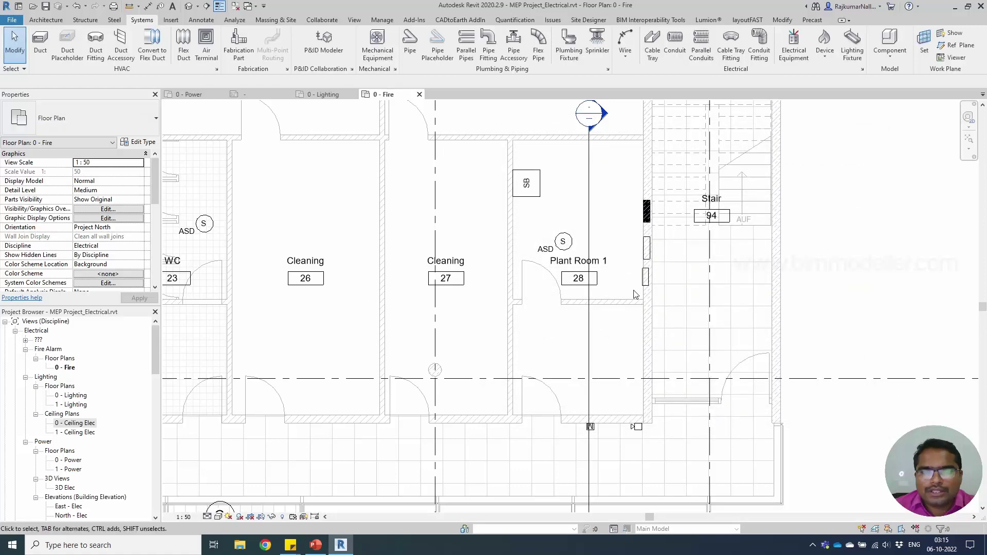
Step: Select and inspect the control panel beside Plant Room 1
left_click(645, 277)
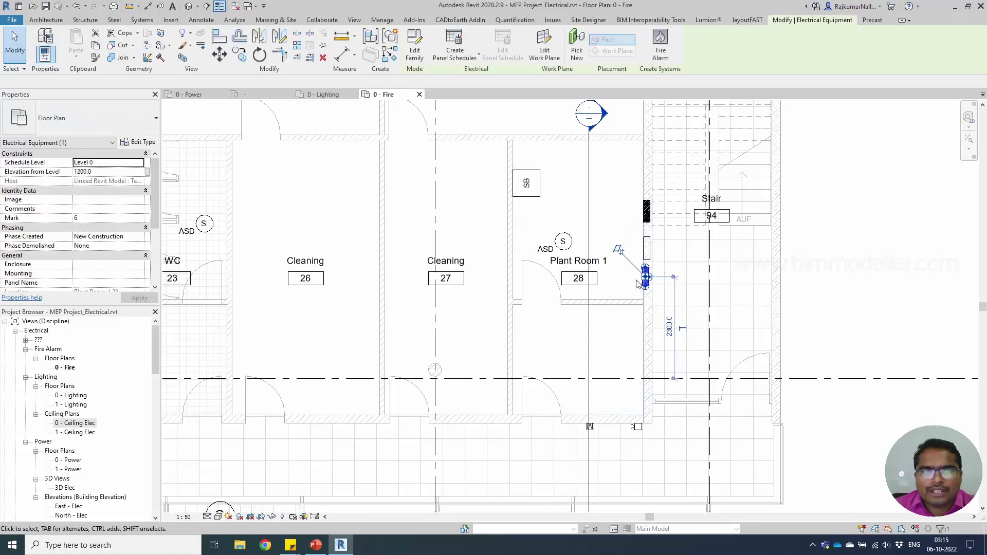
scroll(643, 277, "up", 1)
middle_click_drag(683, 278, 591, 289)
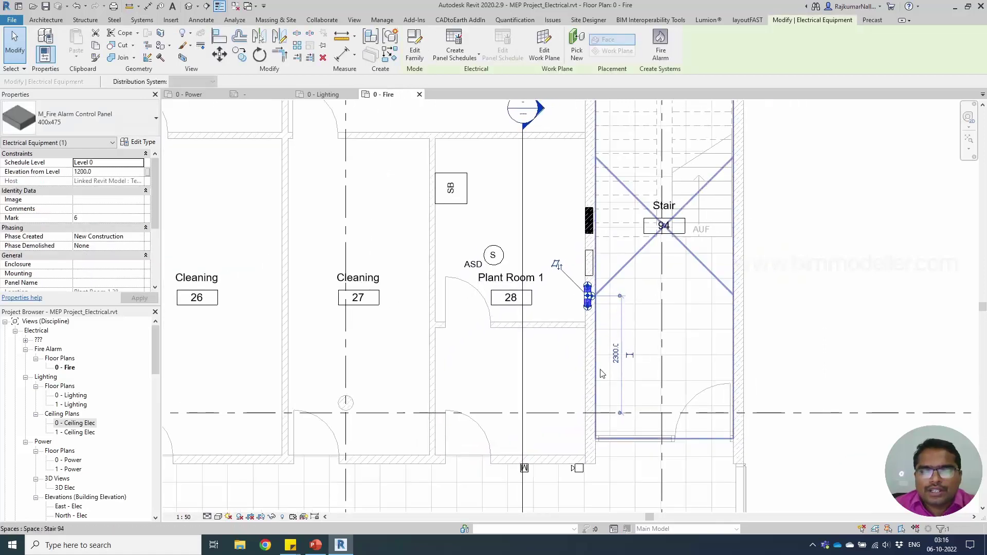
middle_click_drag(598, 368, 588, 343)
scroll(589, 304, "down", 2)
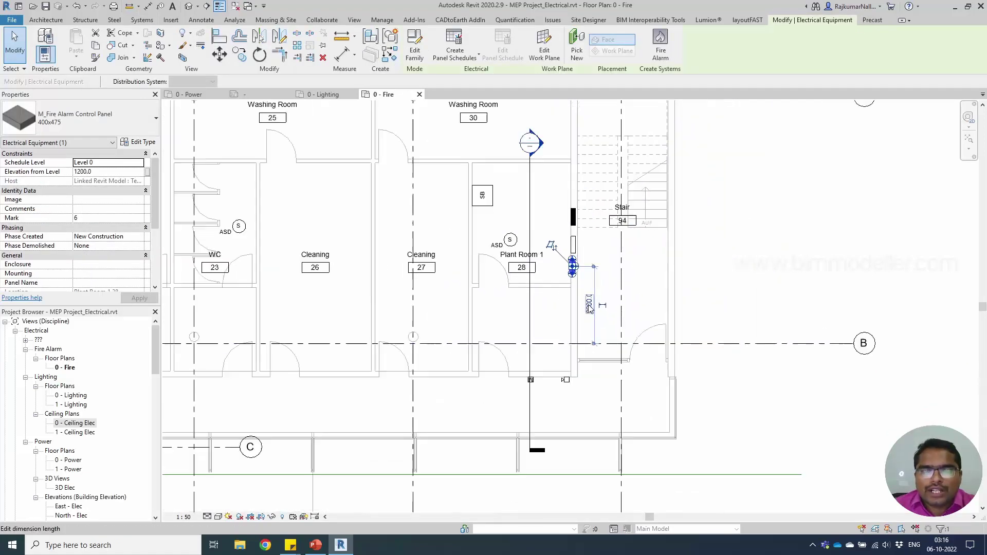
key("Escape")
Step: Select all visible fire alarm device instances in the view
left_click(567, 385)
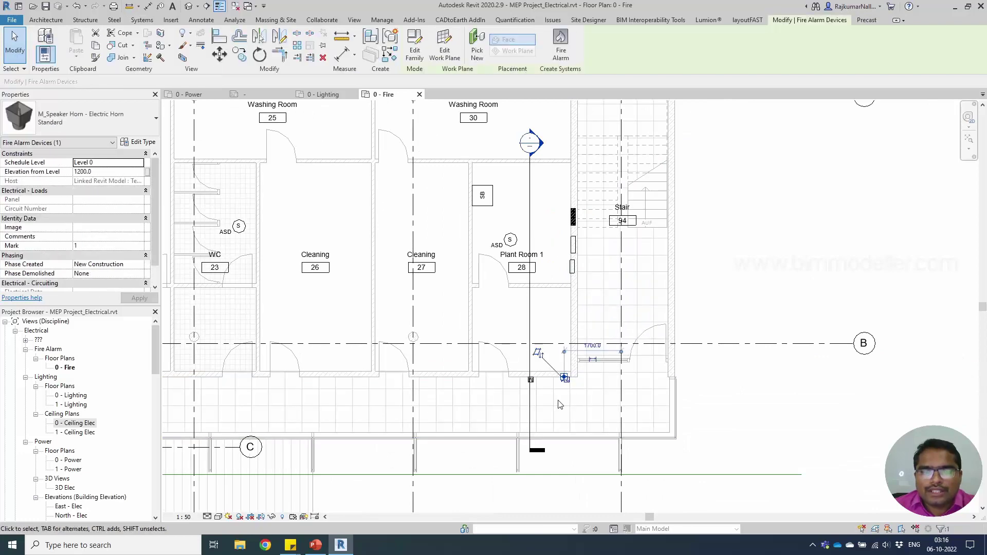
left_click_drag(558, 403, 572, 373)
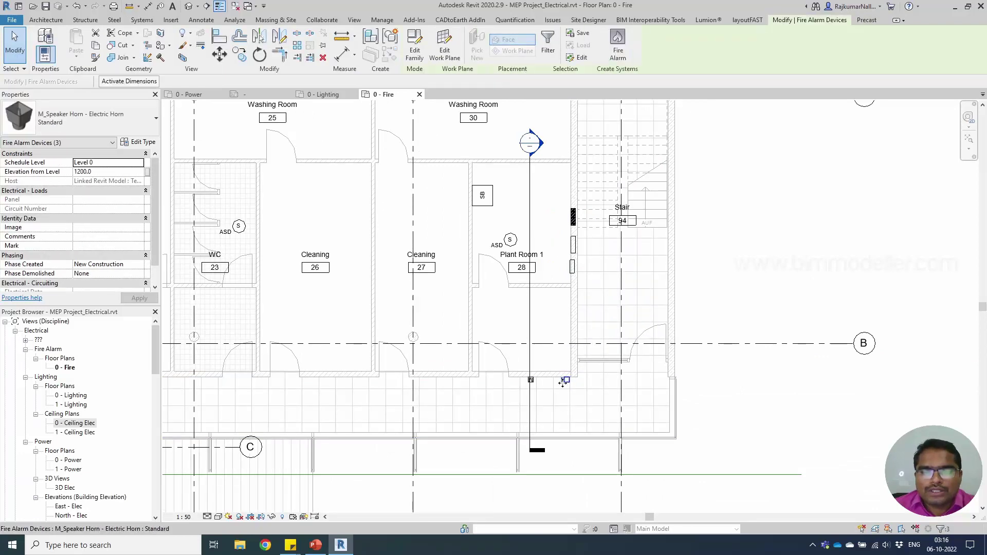
scroll(567, 383, "up", 2)
right_click(566, 381)
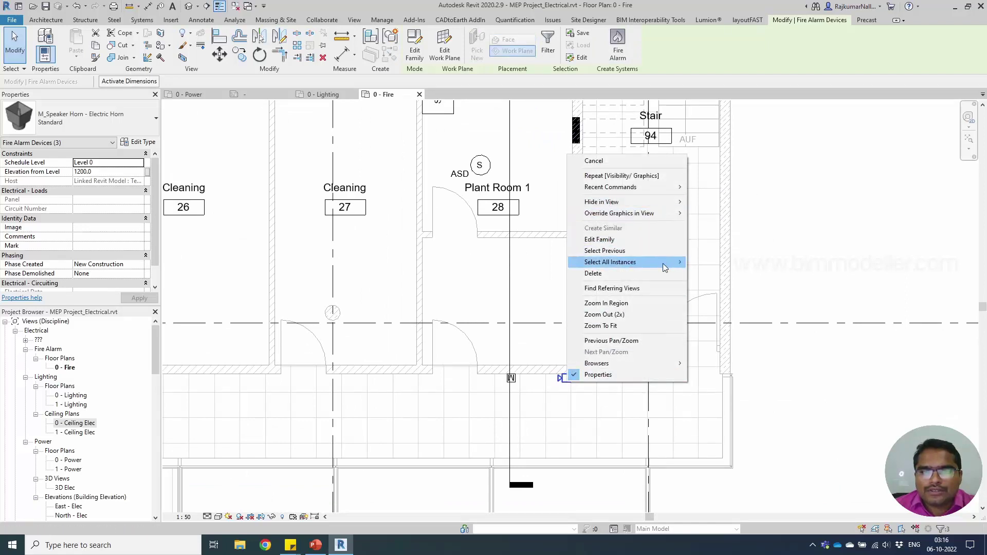
mouse_move(664, 264)
left_click(719, 262)
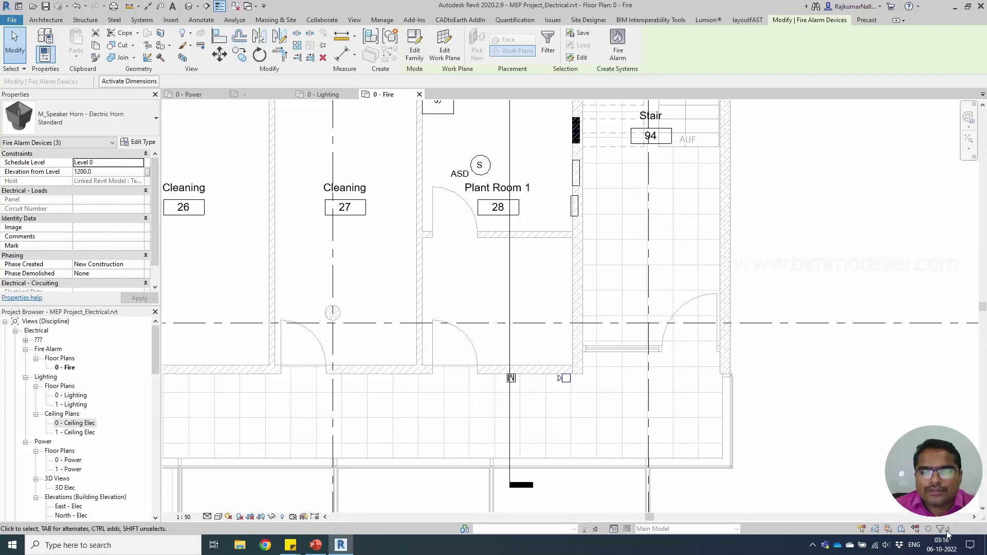
Step: Create a Fire Alarm circuit from them and assign it to the 400x475 control panel
left_click(616, 50)
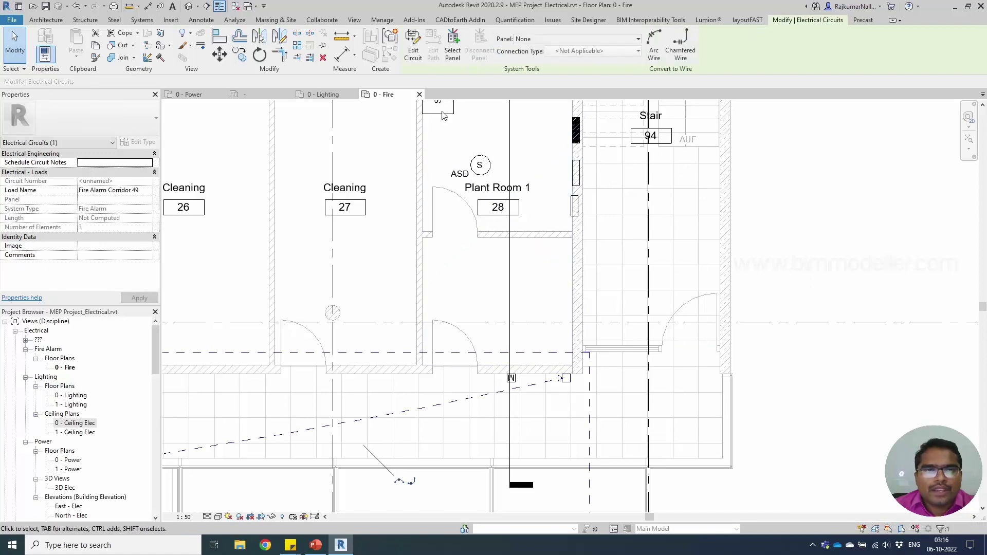
left_click(452, 50)
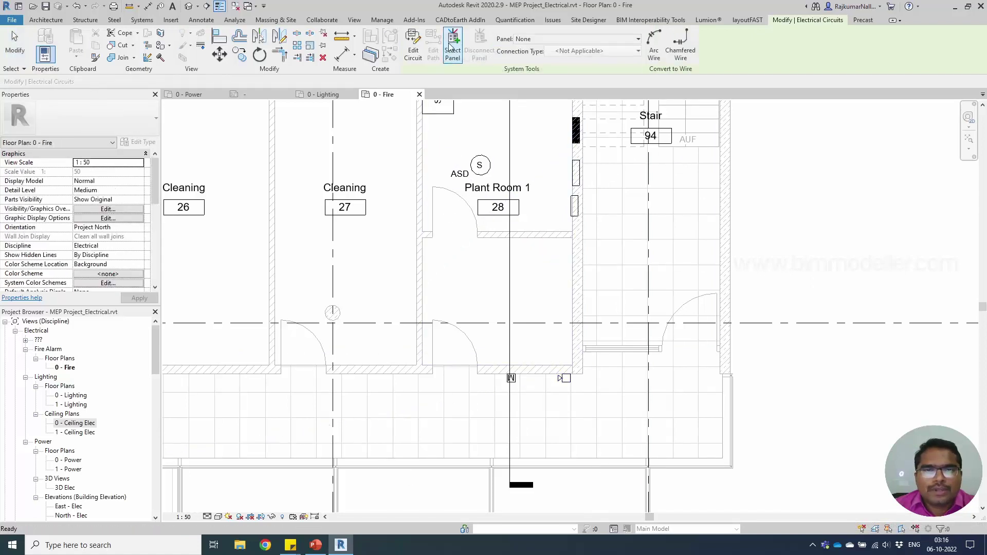
left_click(574, 211)
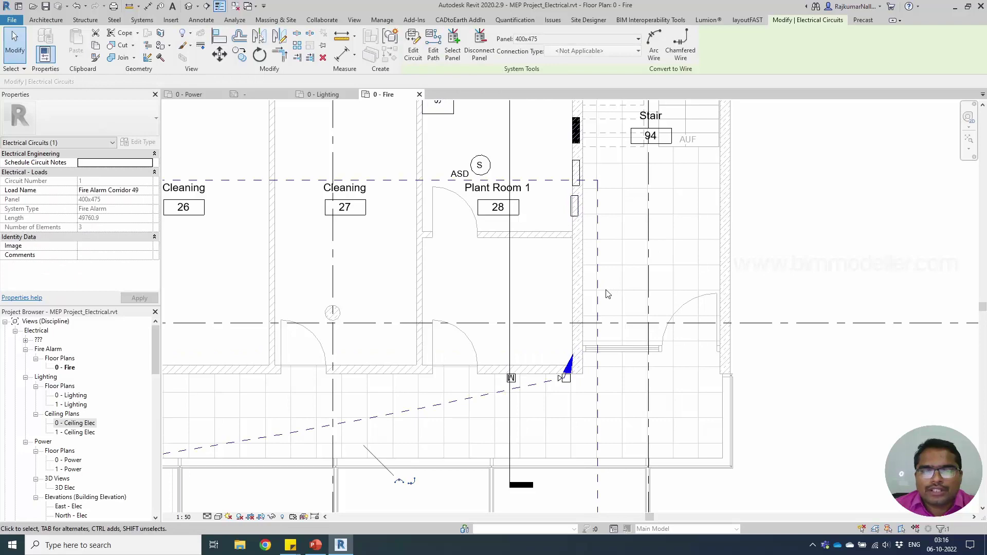
scroll(608, 294, "down", 2)
scroll(617, 308, "down", 2)
scroll(618, 231, "up", 2)
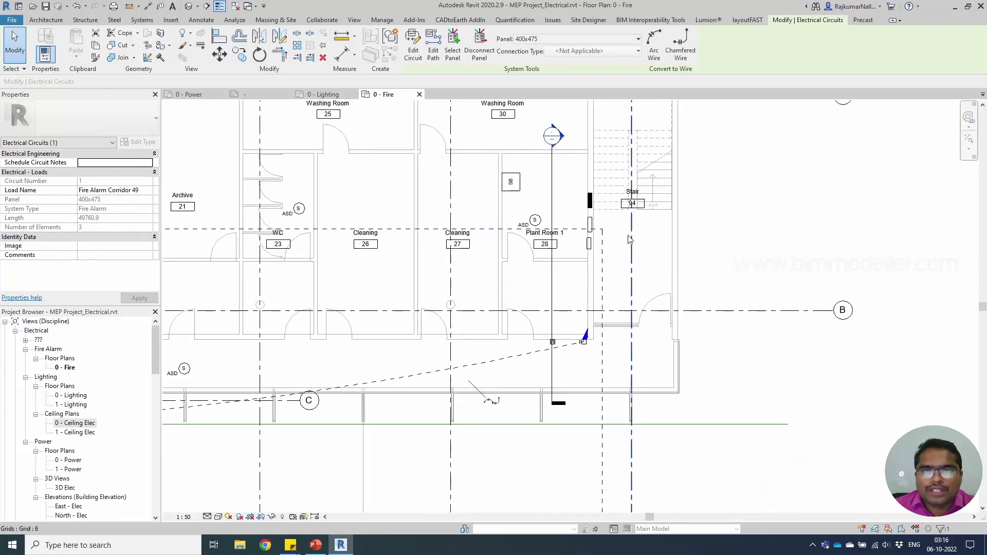
Step: Put the manual pull station on fire alarm circuit 2 (Fire Alarm Corridor 49) from panel 400x475
key("Escape")
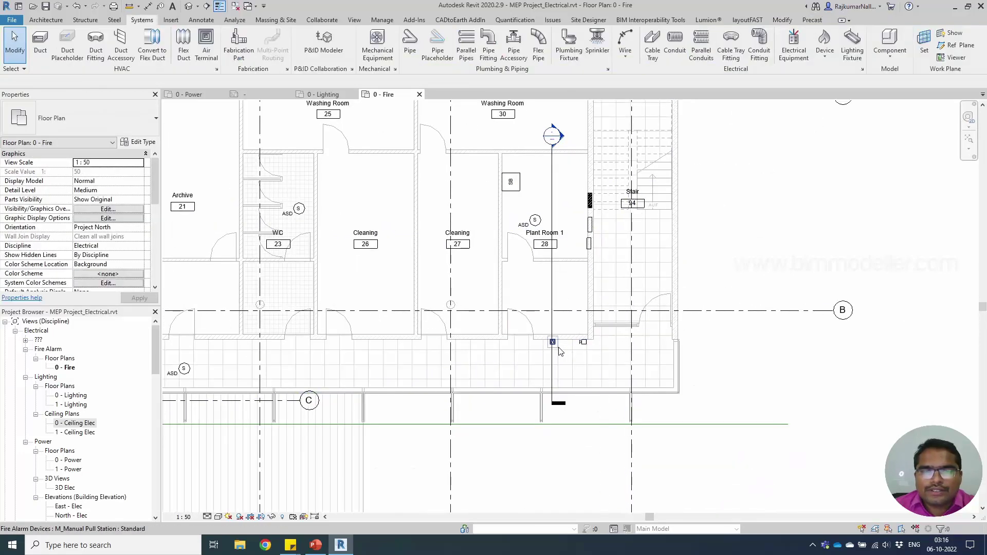
left_click(560, 351)
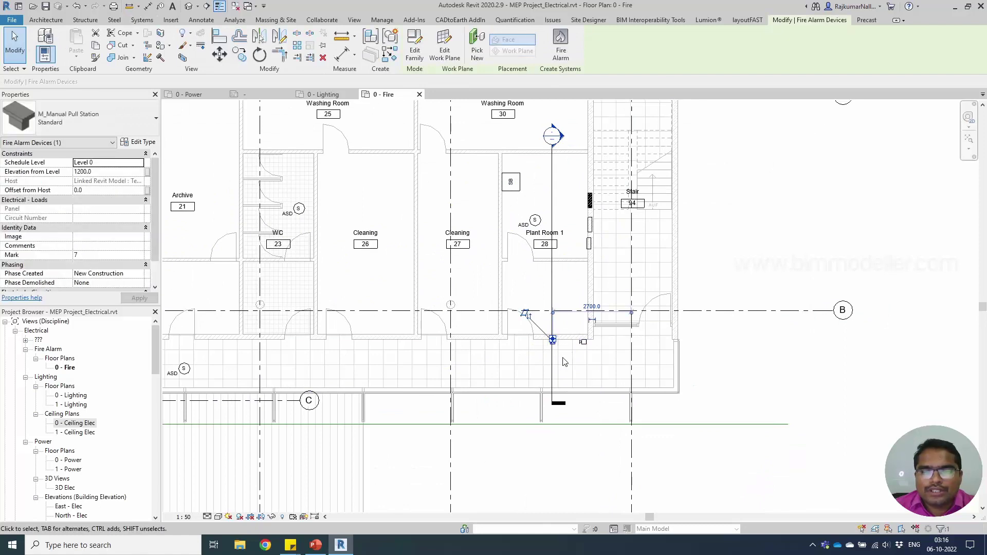
left_click(561, 47)
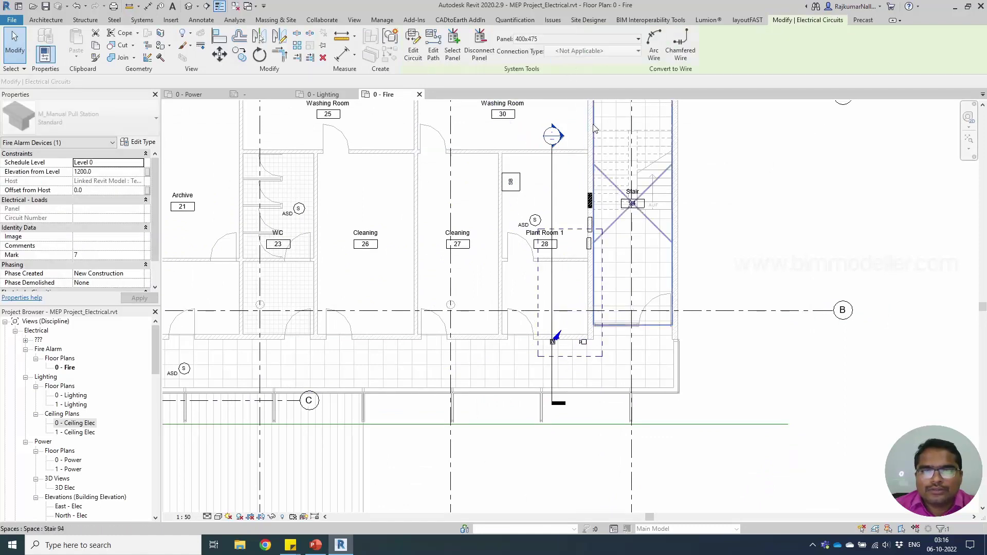
left_click(535, 40)
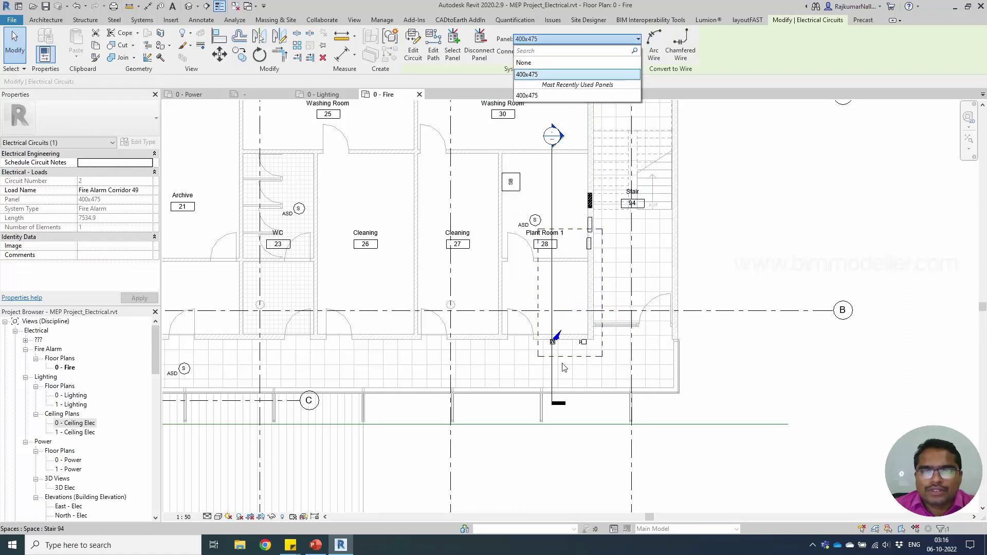
middle_click_drag(590, 279, 614, 311)
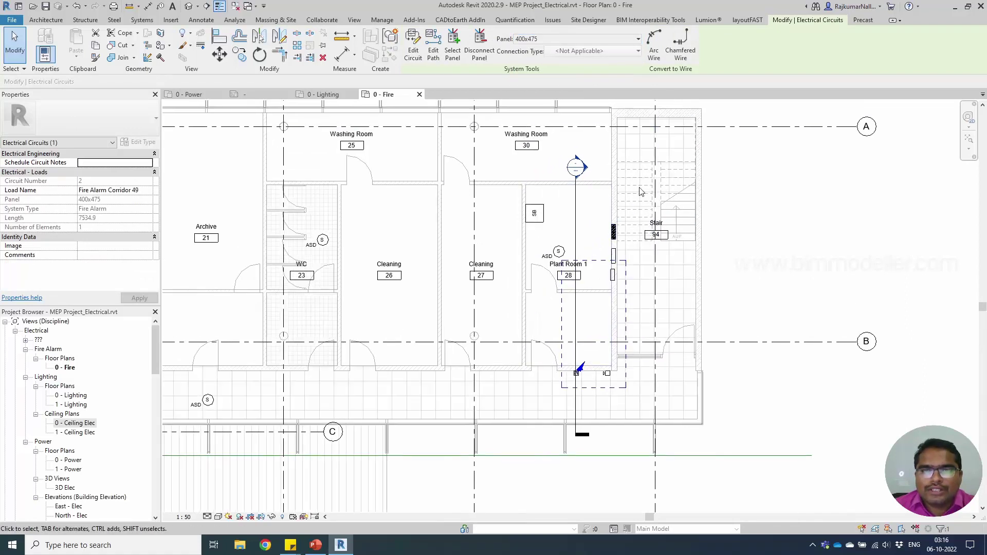
Step: Select the three ASD smoke detectors in the upper rooms of the plan
middle_click_drag(549, 315, 636, 257)
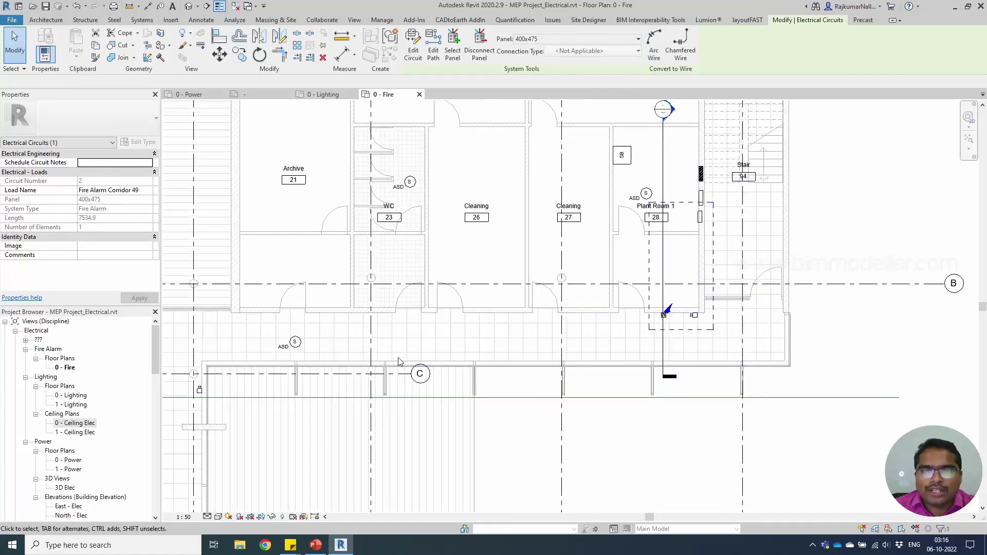
key("Escape")
left_click(297, 343)
key("s")
key("a")
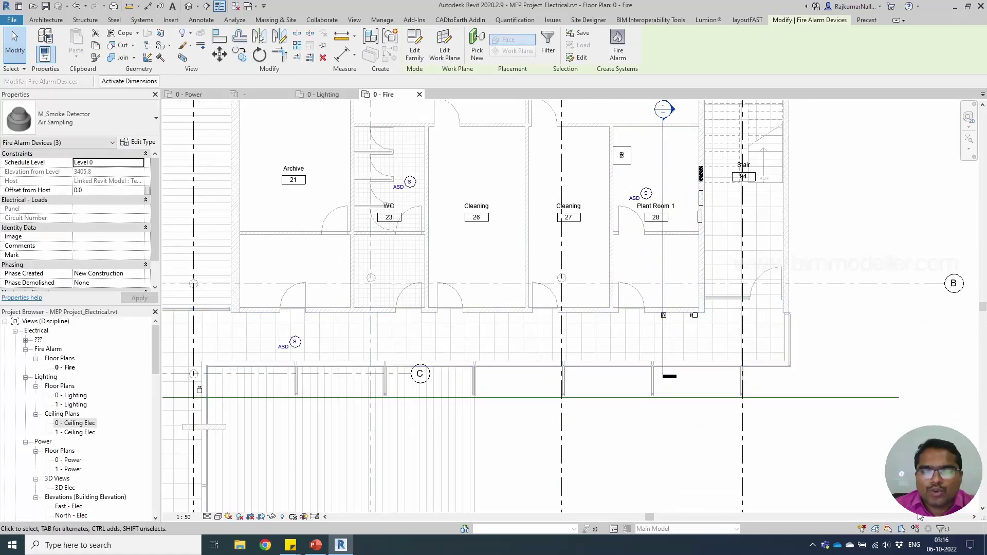
Step: Circuit the first selected smoke detector, then check the Plant Room 1 detector and the panel
left_click(622, 54)
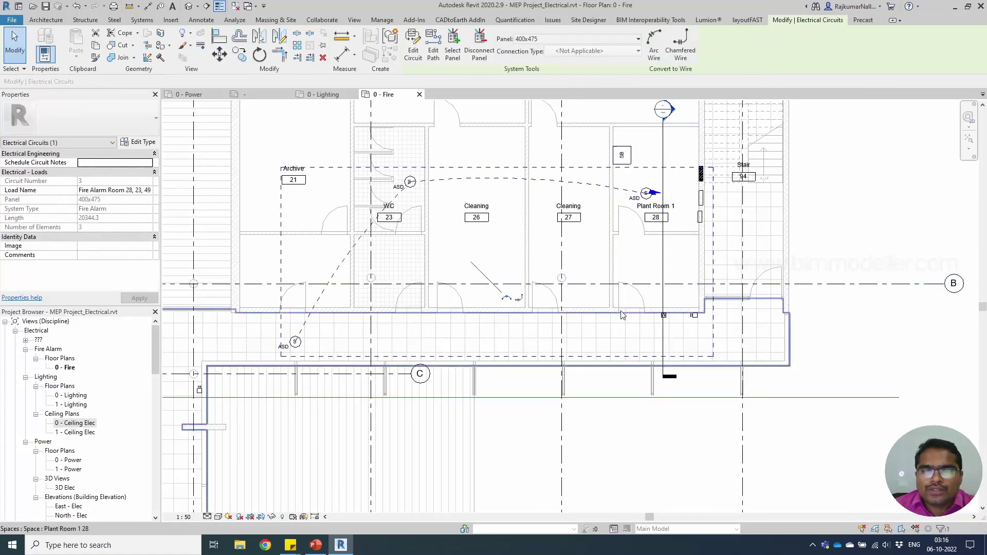
key("Escape")
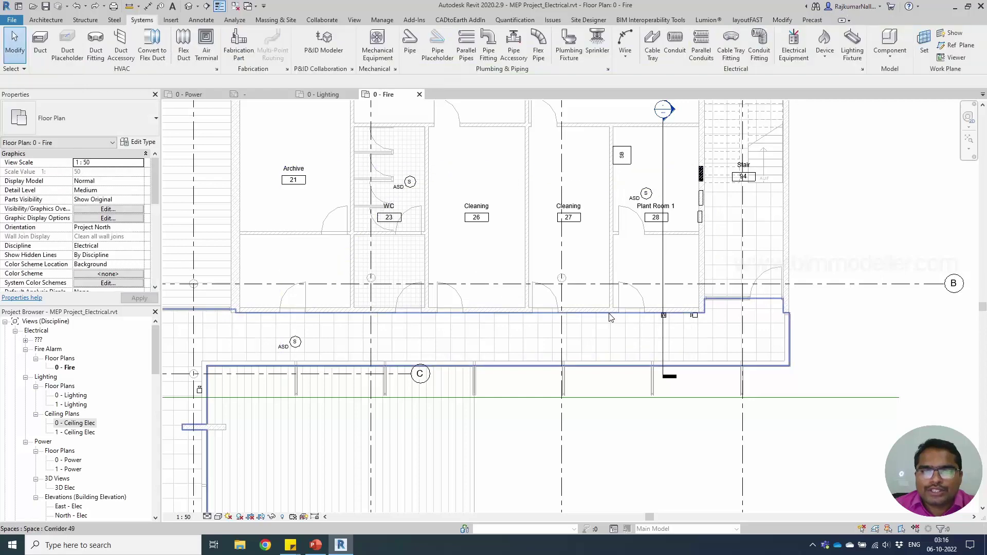
middle_click_drag(528, 260, 490, 262)
left_click(602, 198)
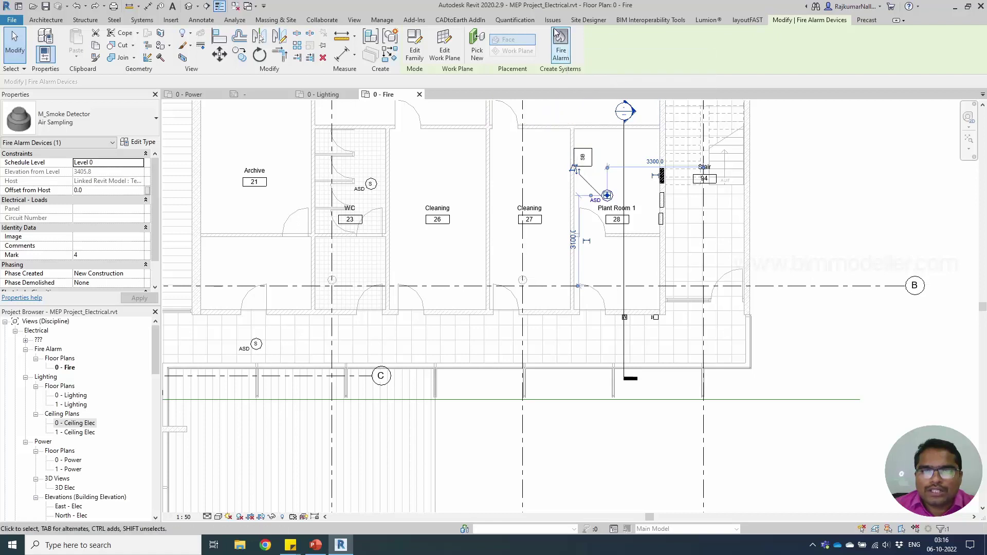
left_click(662, 220)
Step: Put the WC smoke detector on its own circuit, Fire Alarm WC 23
left_click(370, 184)
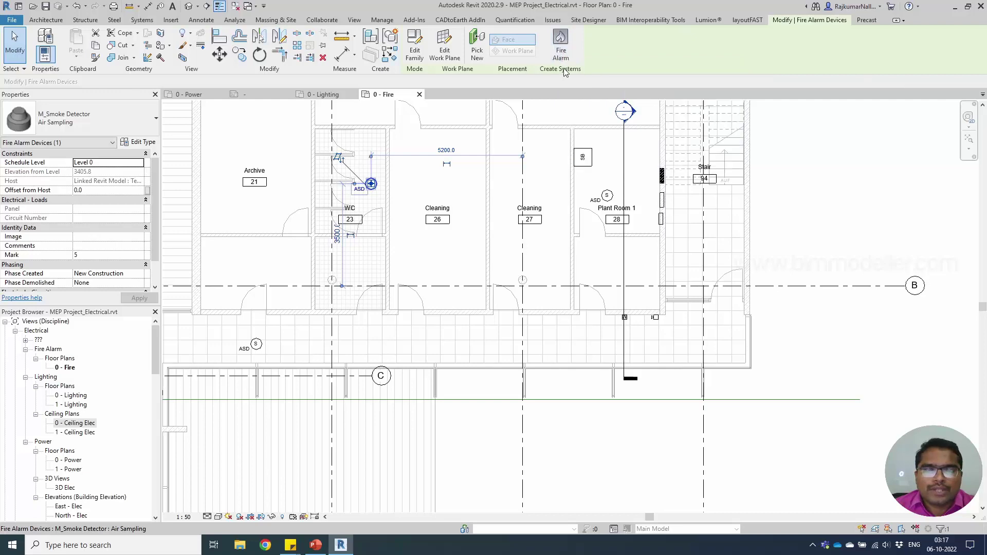
left_click(561, 58)
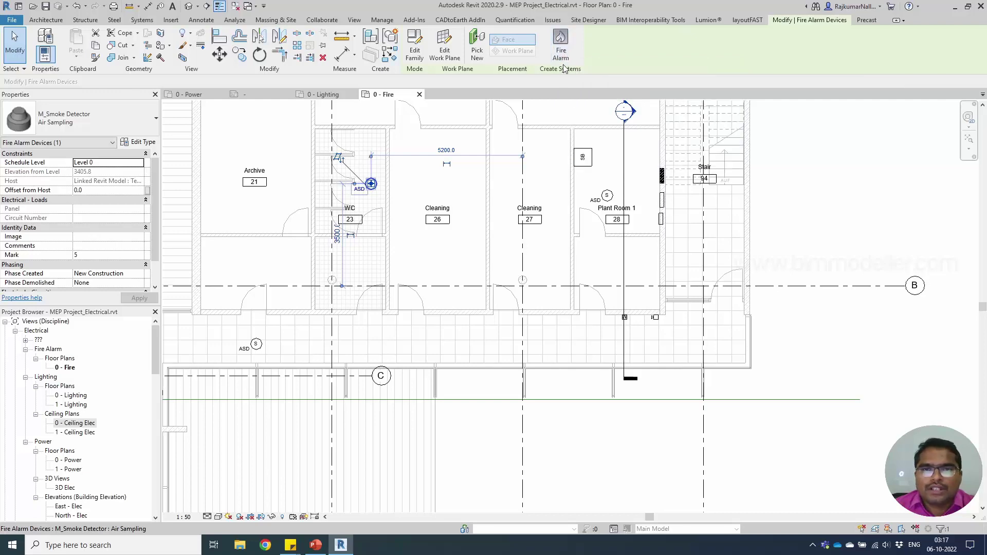
key("Escape")
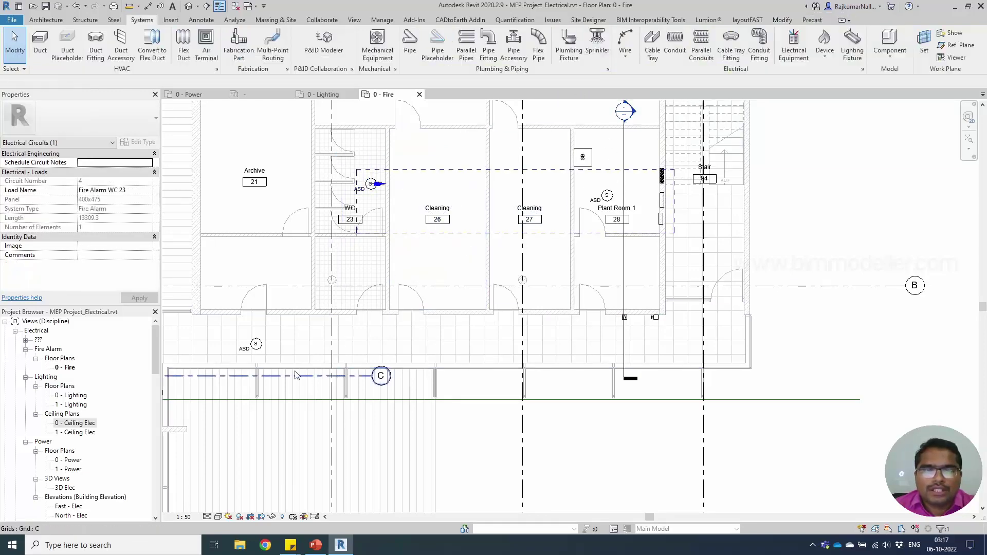
Step: Put the corridor smoke detector on its own fire alarm circuit from panel 400x475
left_click(255, 344)
key("Tab")
left_click(256, 344)
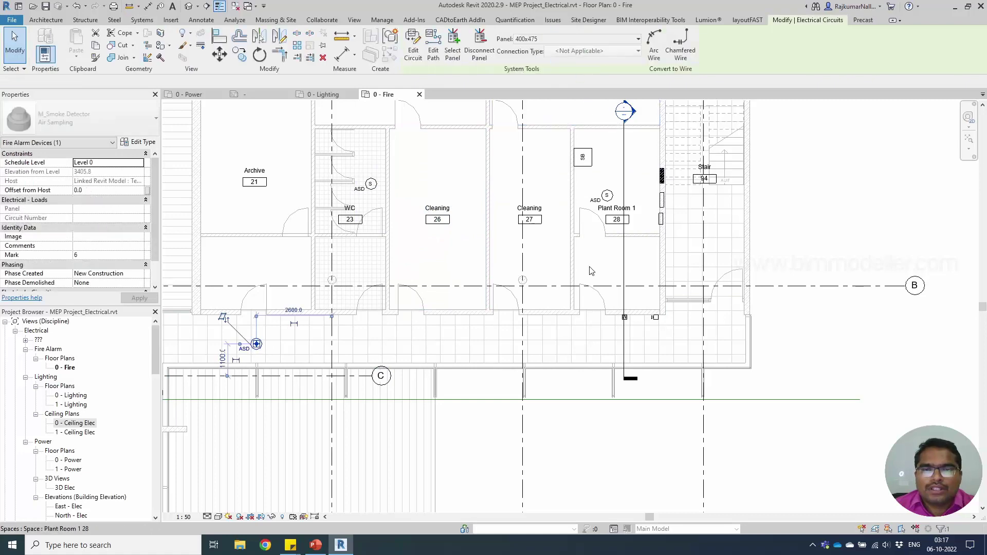
key("Escape")
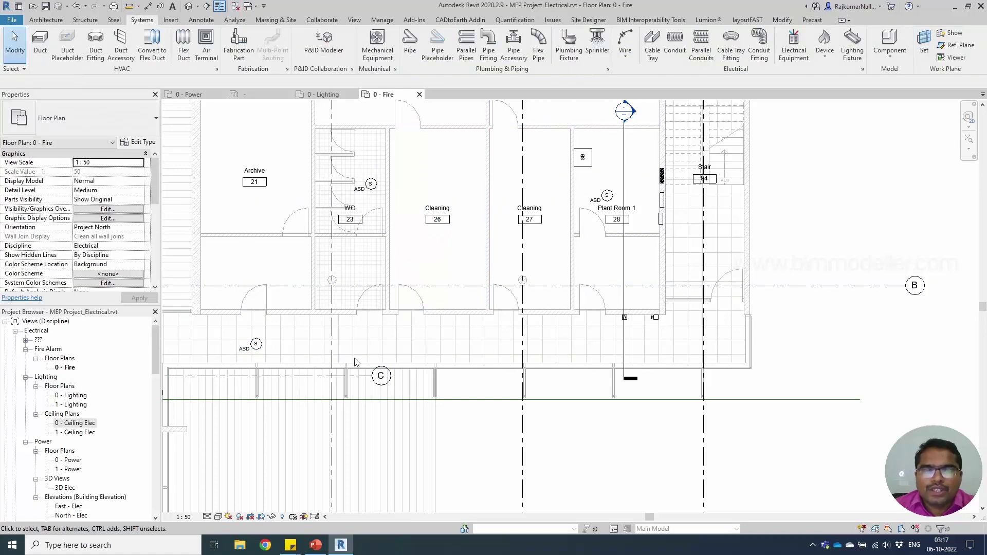
Step: Turn on the System Browser and expand Electrical > Fire Alarm > M_Fire Alarm Control Panel circuits
middle_click_drag(354, 360, 419, 365)
scroll(419, 366, "down", 3)
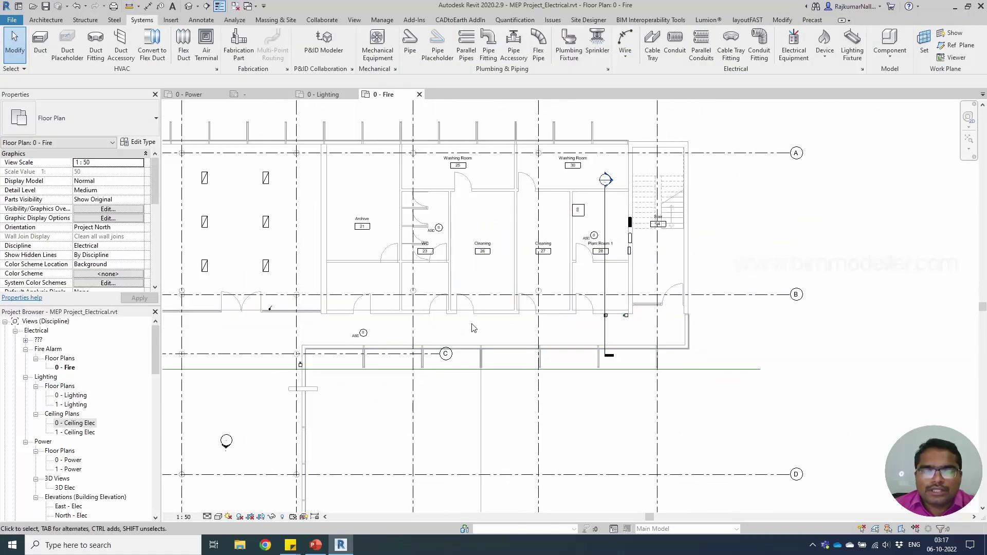
scroll(477, 330, "up", 2)
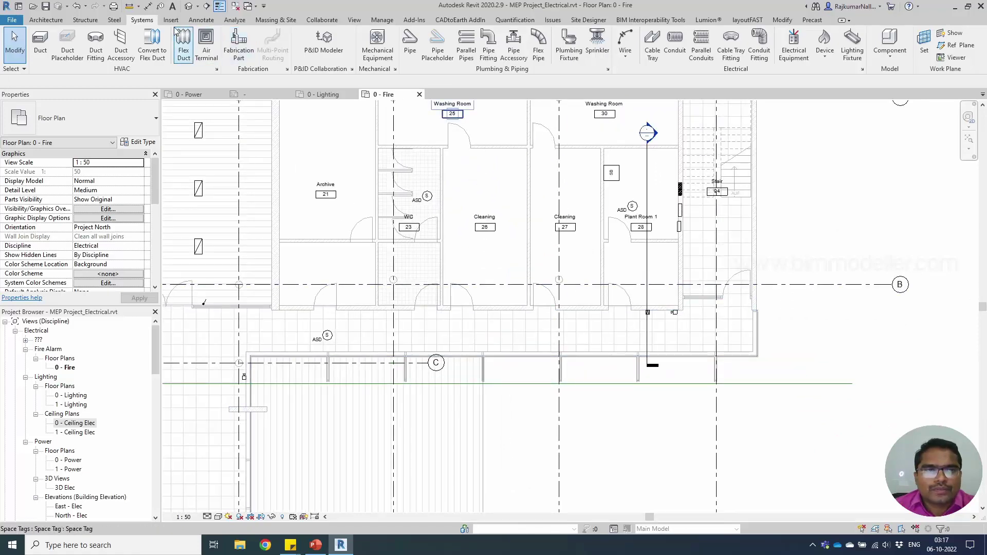
left_click(361, 20)
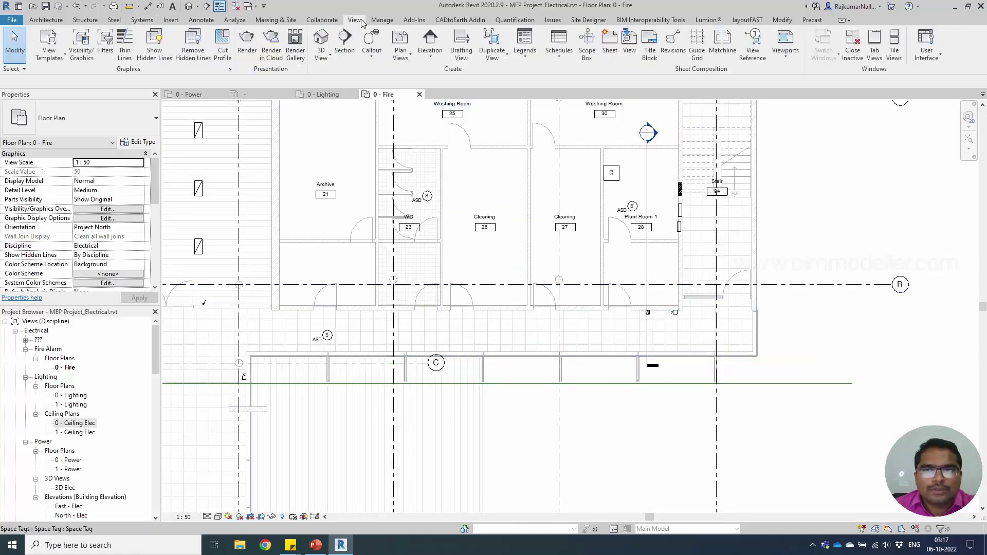
left_click(931, 51)
left_click(930, 106)
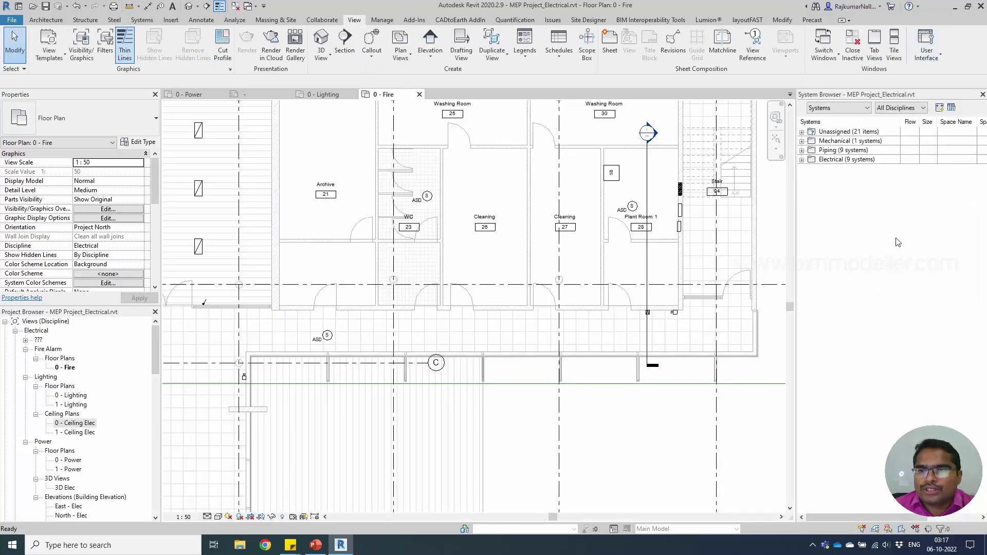
left_click(803, 160)
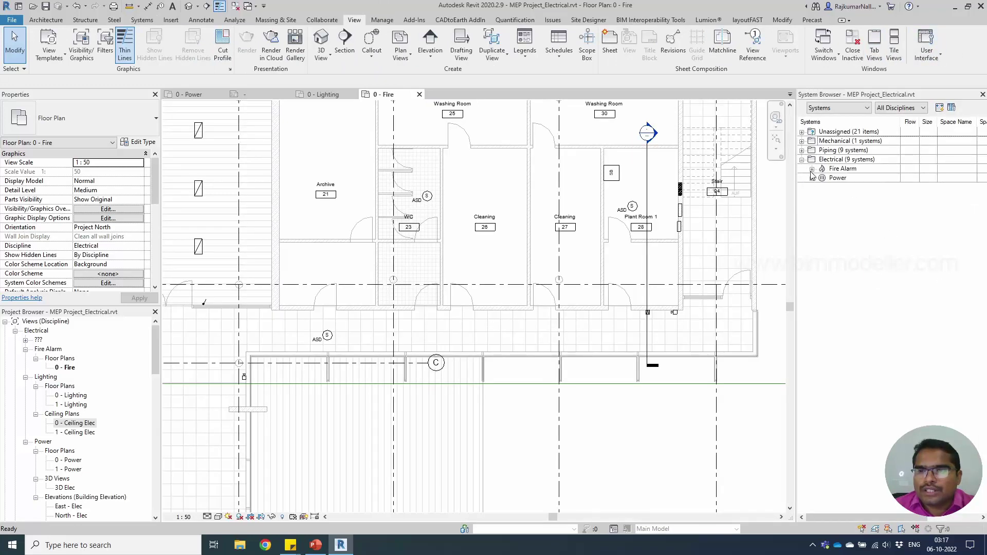
left_click(816, 171)
left_click(813, 171)
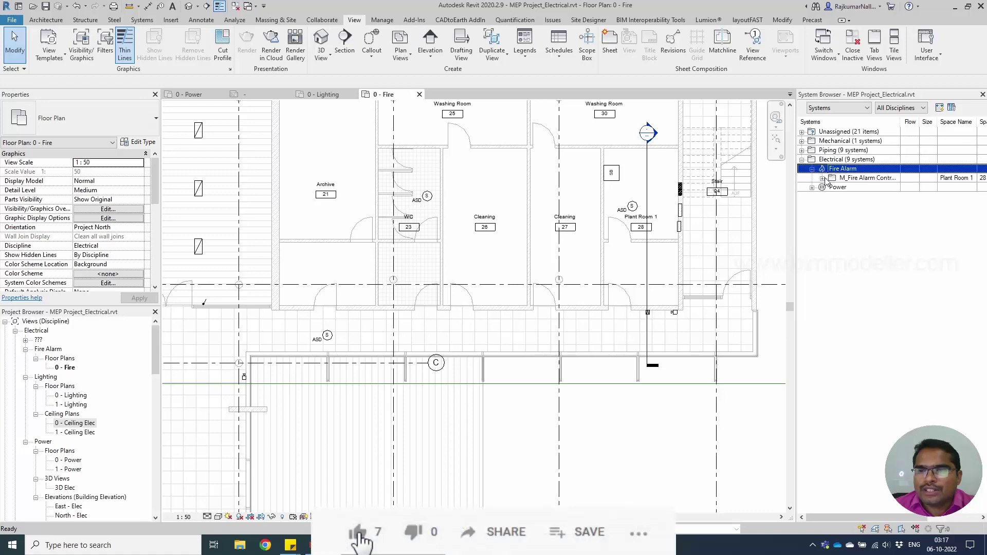
left_click(823, 179)
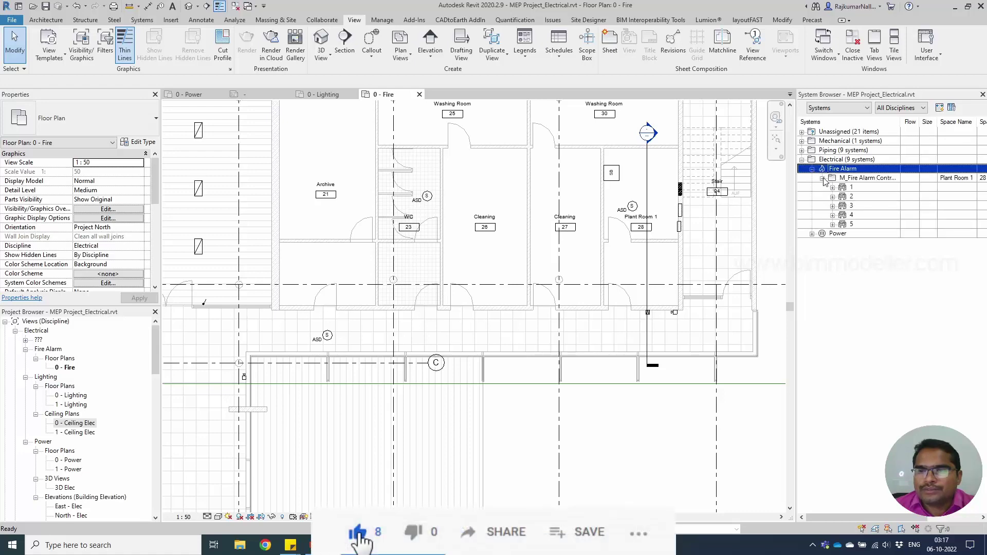
Step: Expand circuit 1 and inspect its speaker horns, leaving the third horn selected
left_click(870, 178)
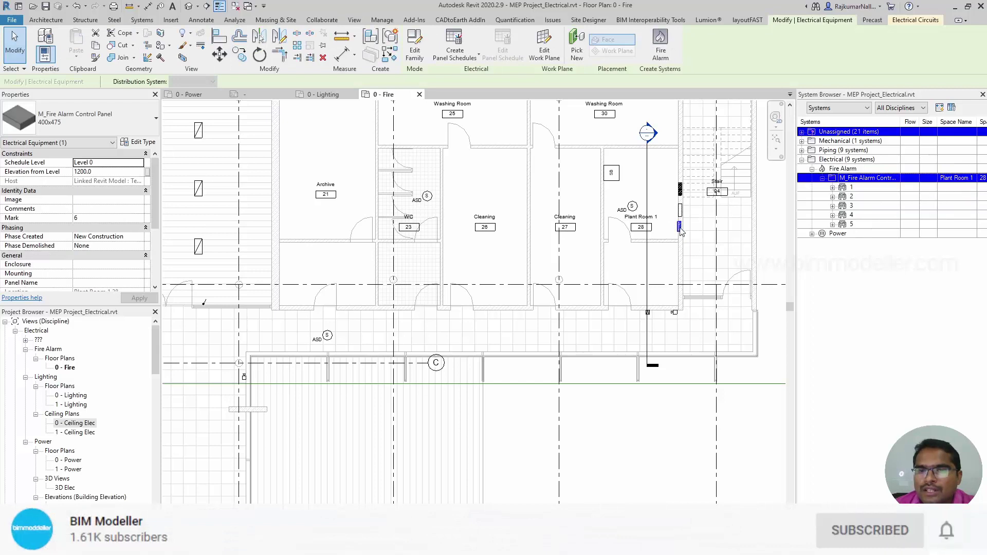
left_click(848, 197)
left_click(833, 188)
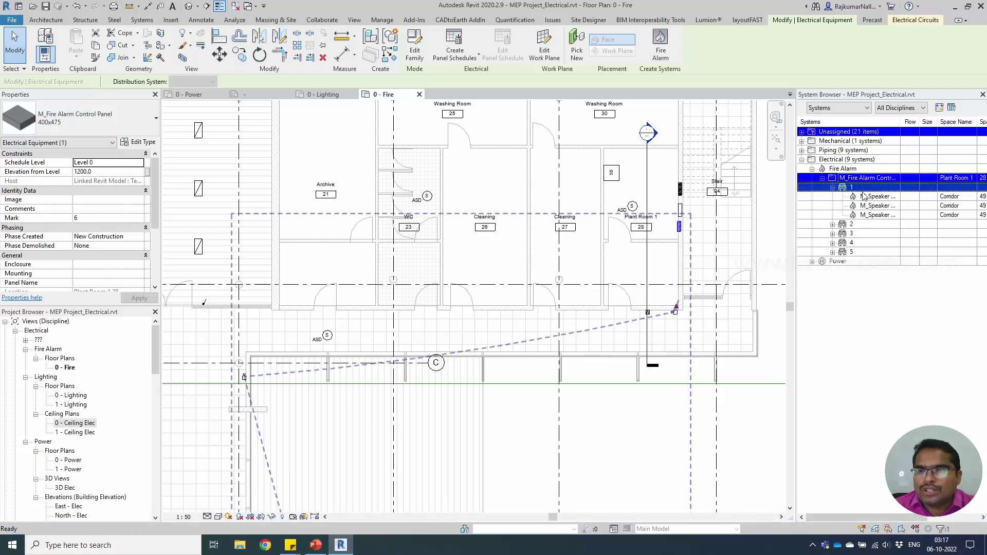
left_click(851, 188)
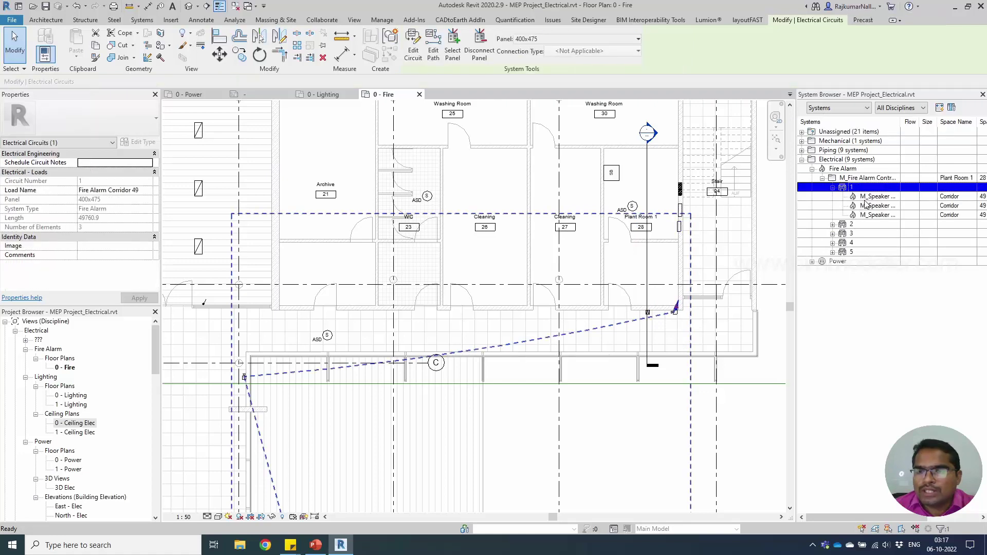
left_click(857, 196)
left_click(875, 215, "ctrl")
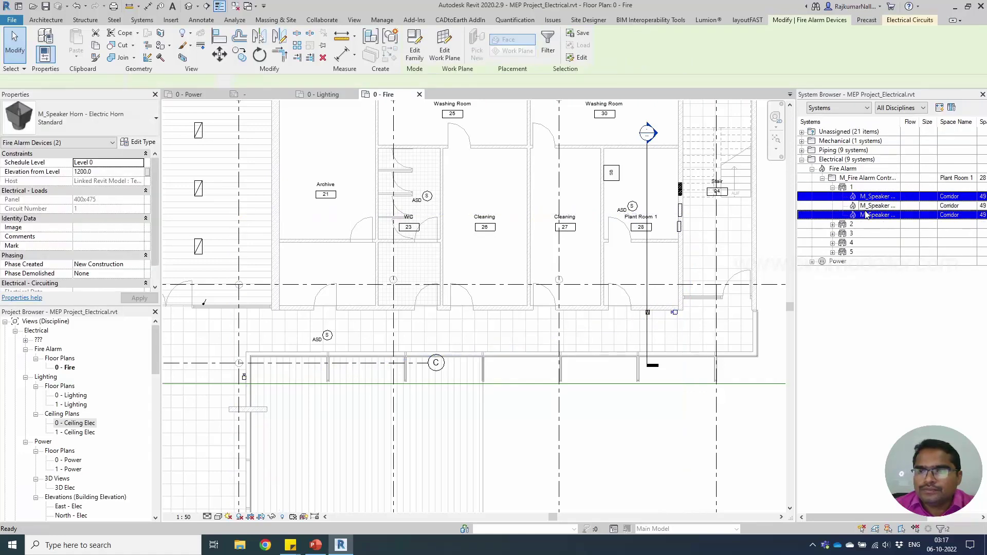
left_click(867, 215)
Step: Close the System Browser and reframe the plan on Plant Room 1, picking its section line
left_click(982, 94)
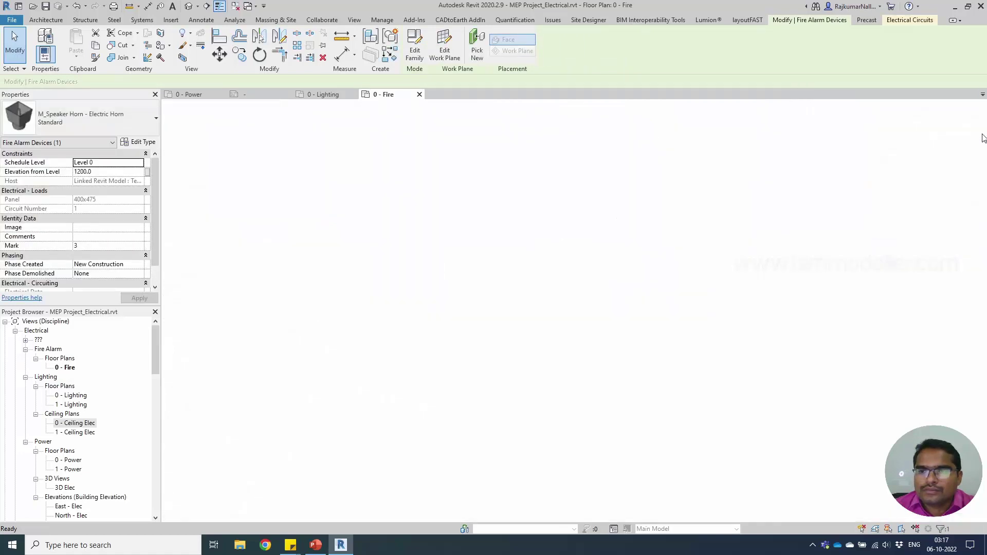
scroll(524, 275, "down", 2)
scroll(525, 275, "down", 2)
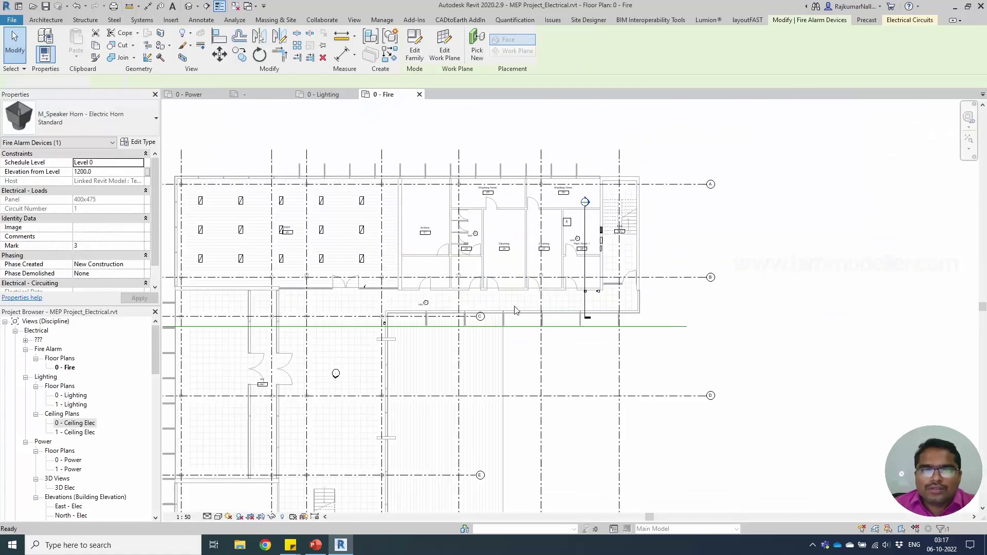
key("Escape")
scroll(491, 317, "up", 3)
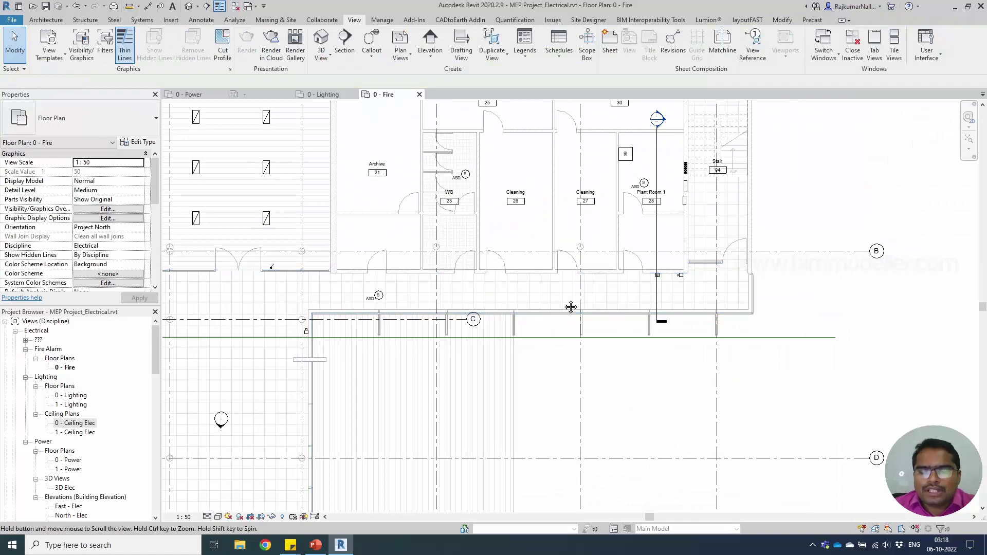
middle_click_drag(555, 300, 628, 328)
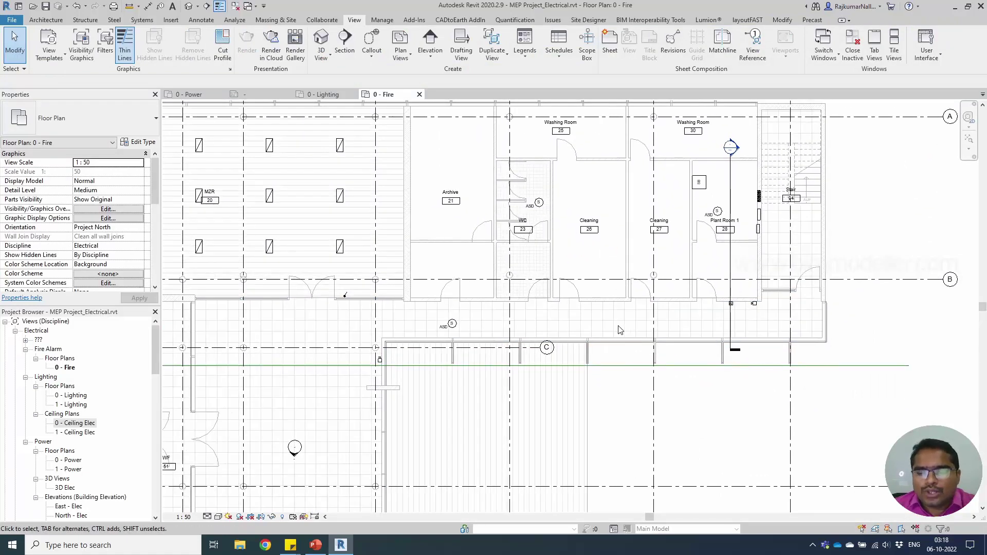
scroll(675, 326, "up", 4)
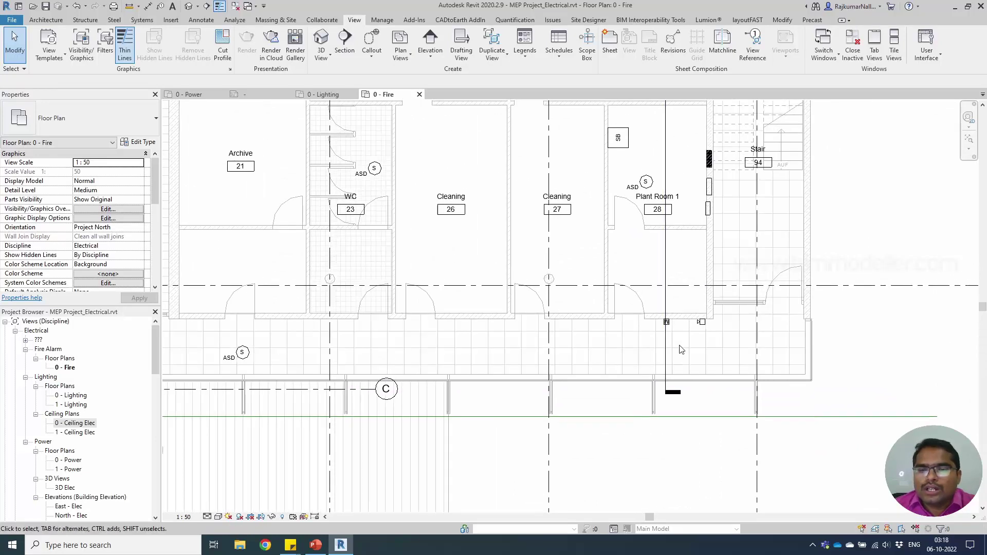
scroll(569, 347, "down", 2)
left_click(643, 350)
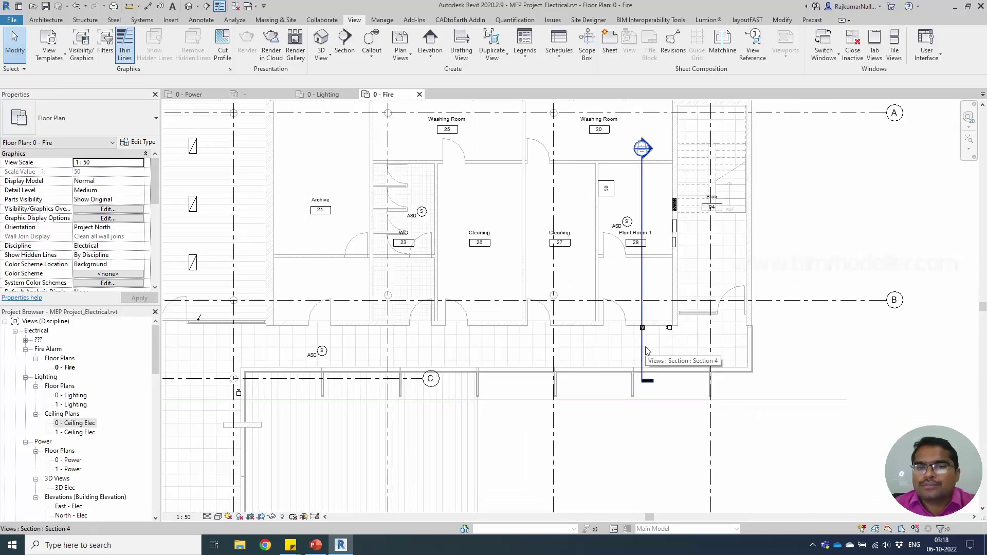